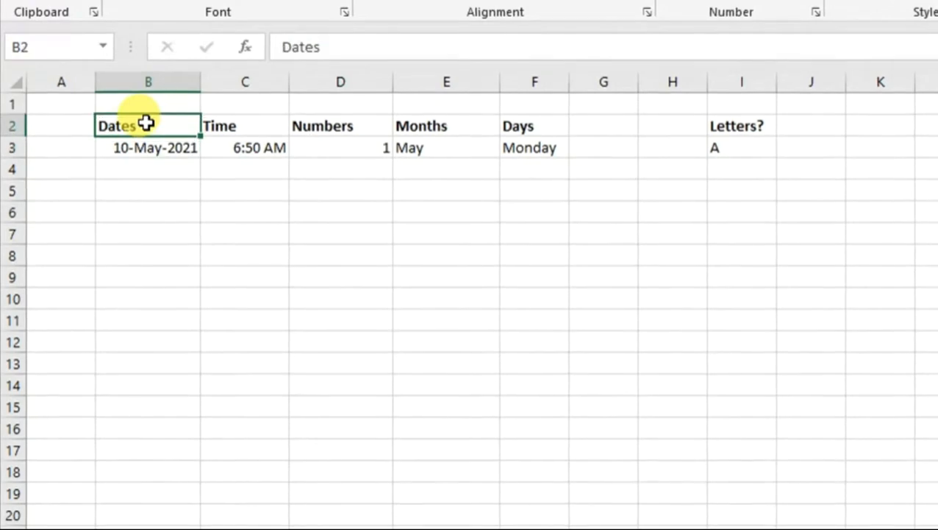
Step: Autofill the date series from B3 down to B11 and the hourly time series from C3 down to C14
click(175, 150)
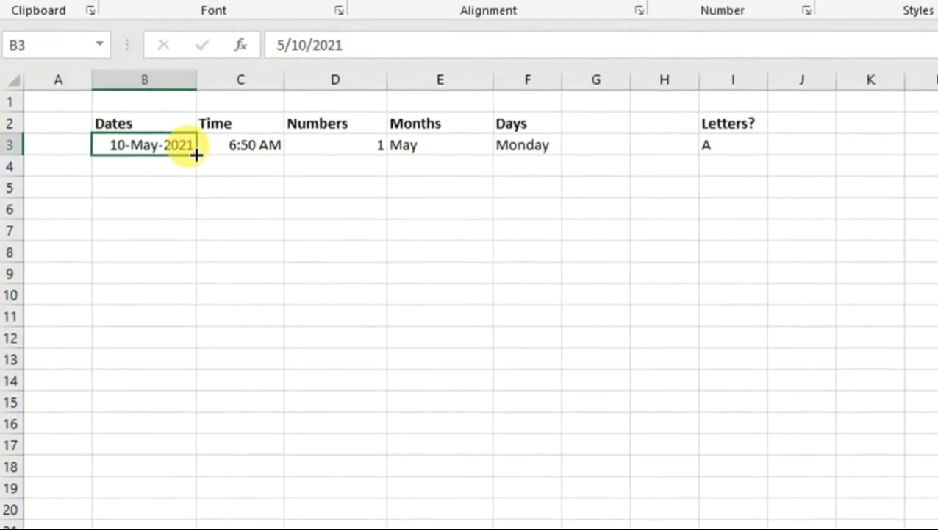
drag(197, 154, 177, 324)
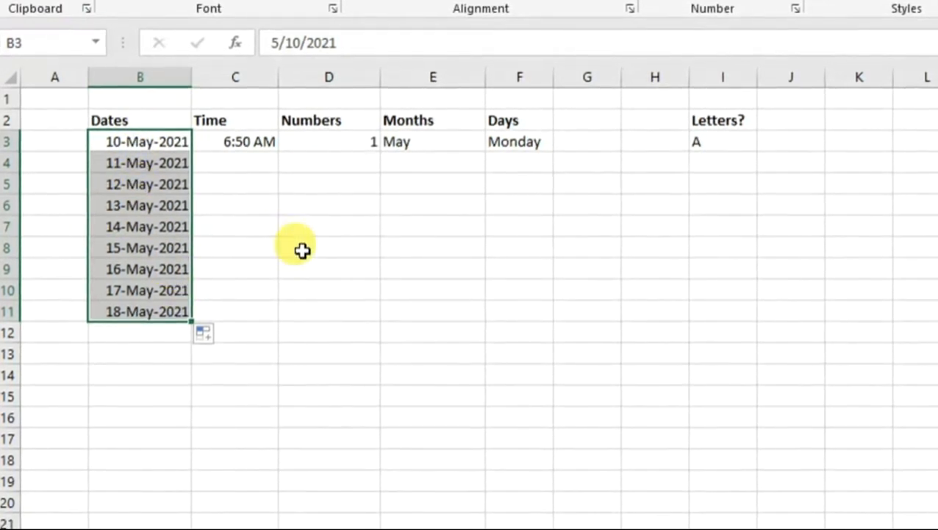
click(227, 143)
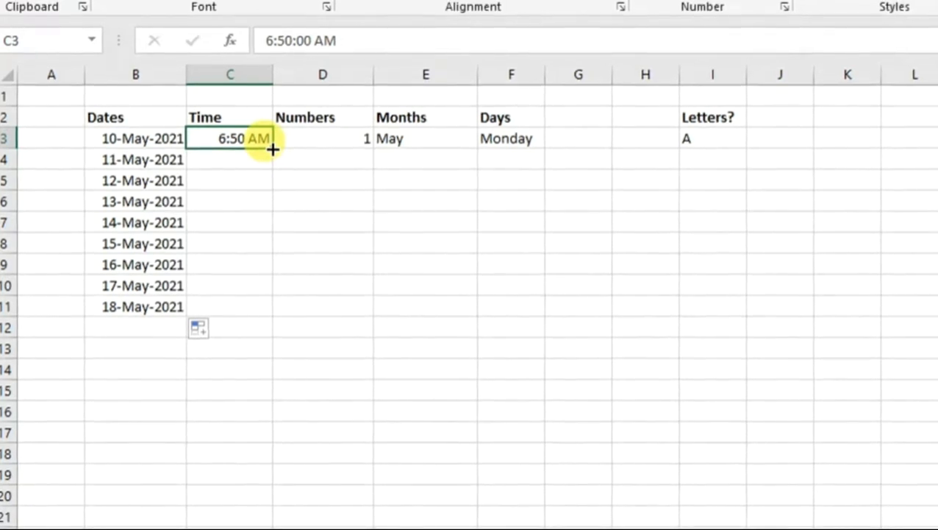
drag(270, 151, 254, 381)
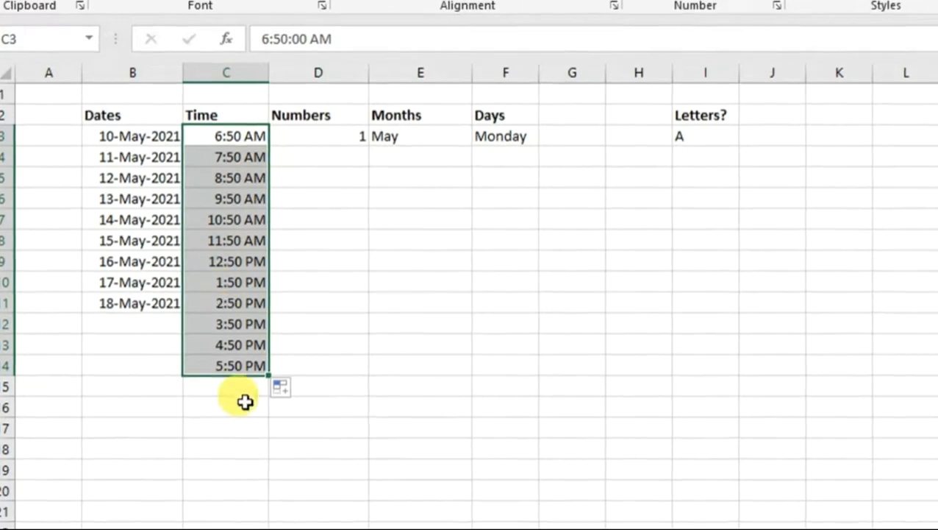
Step: Fill the Numbers column from D3 down to D16 with the increasing series 1 to 14
click(332, 131)
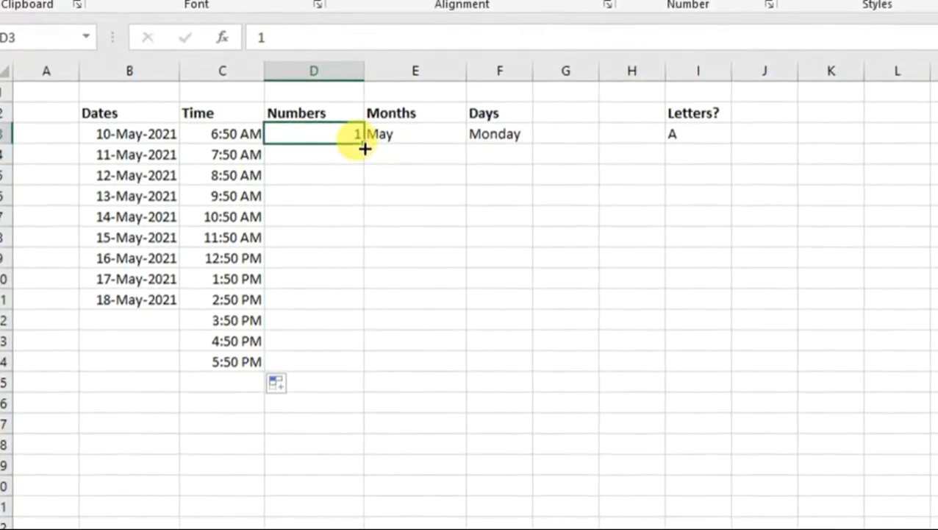
drag(363, 147, 350, 305)
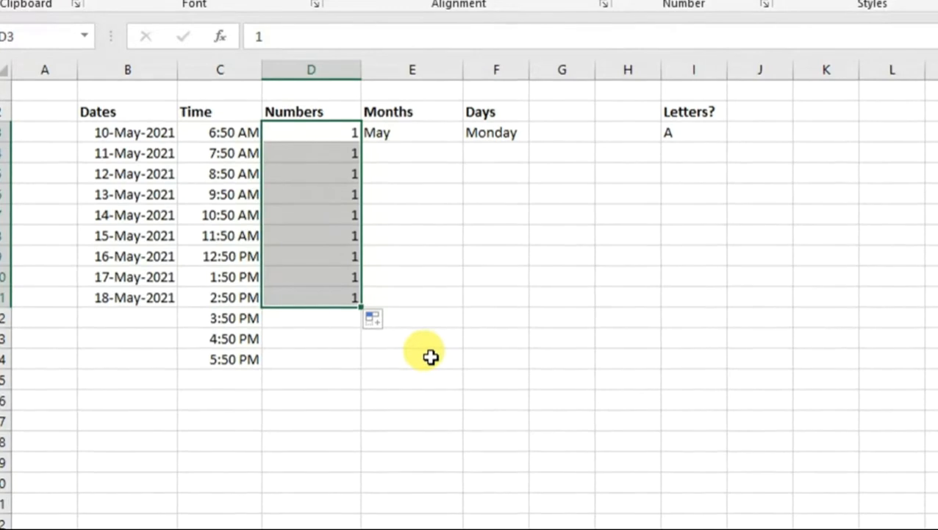
key(ctrl+z)
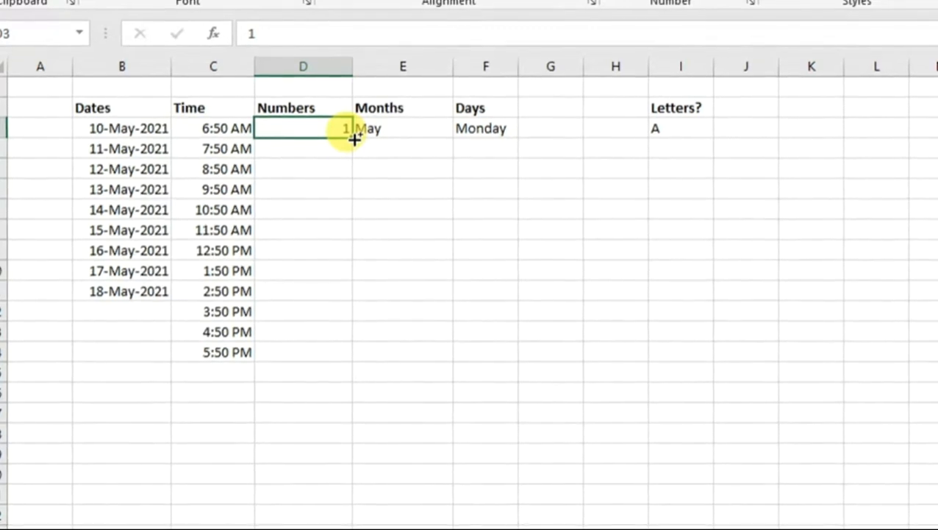
drag(354, 138, 340, 394)
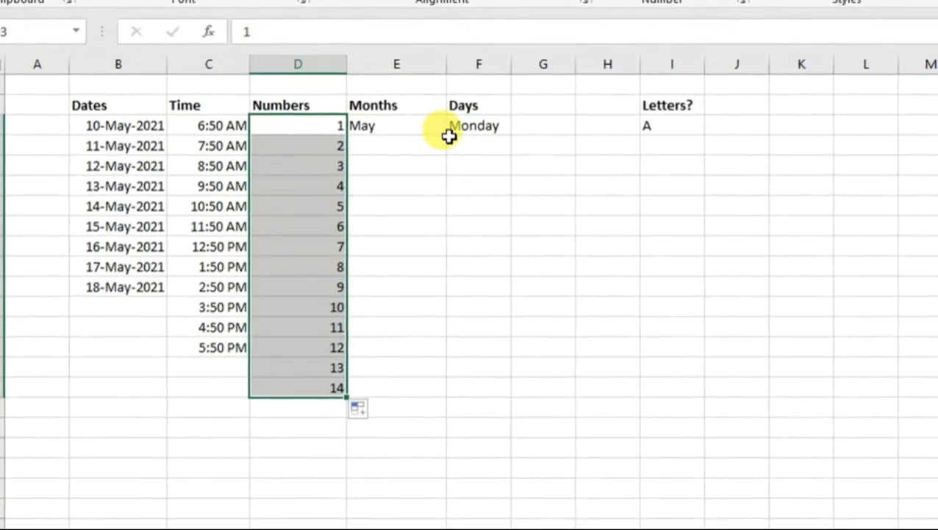
Step: Autofill the months from E3 down to E18 and the weekdays from F3 down to F21
click(373, 126)
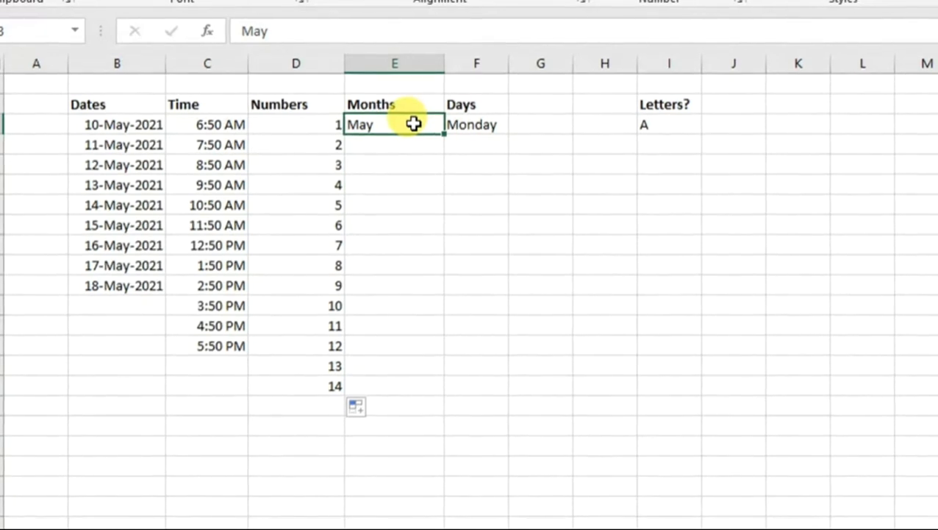
drag(442, 137, 421, 433)
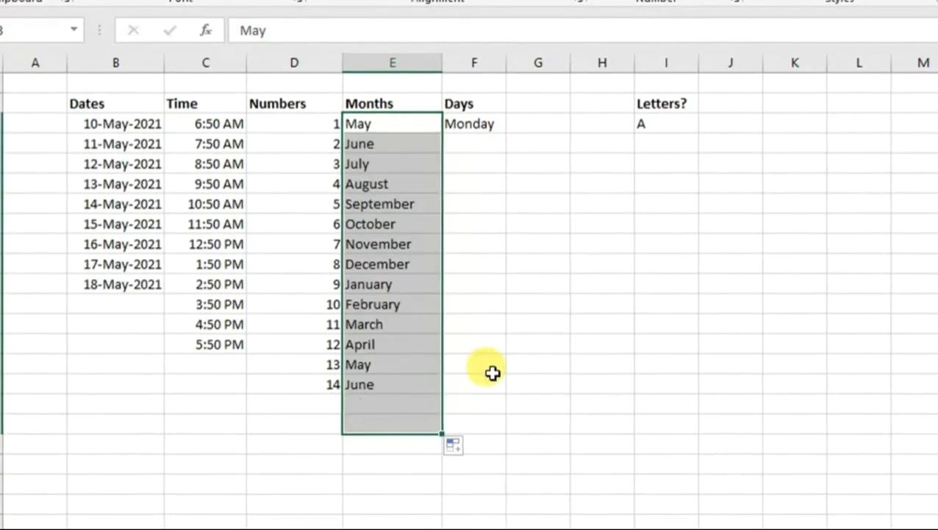
click(475, 122)
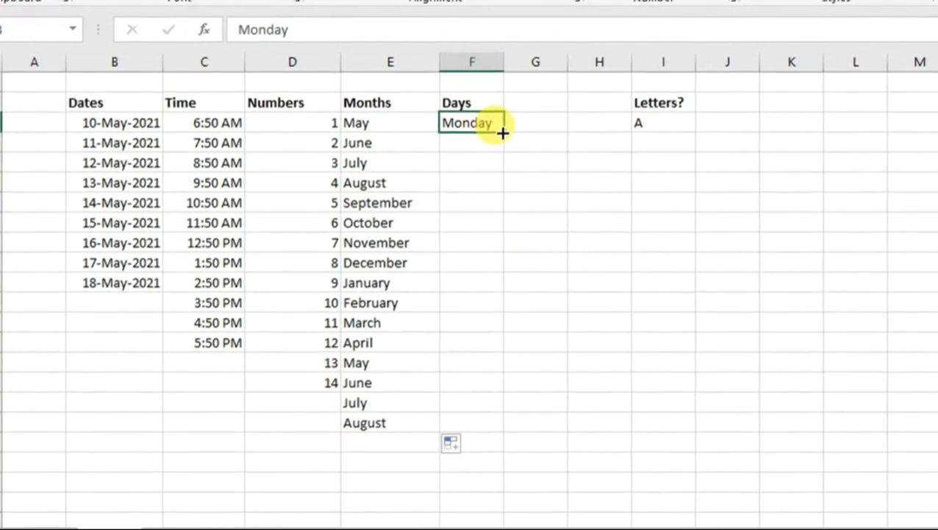
drag(502, 132, 477, 491)
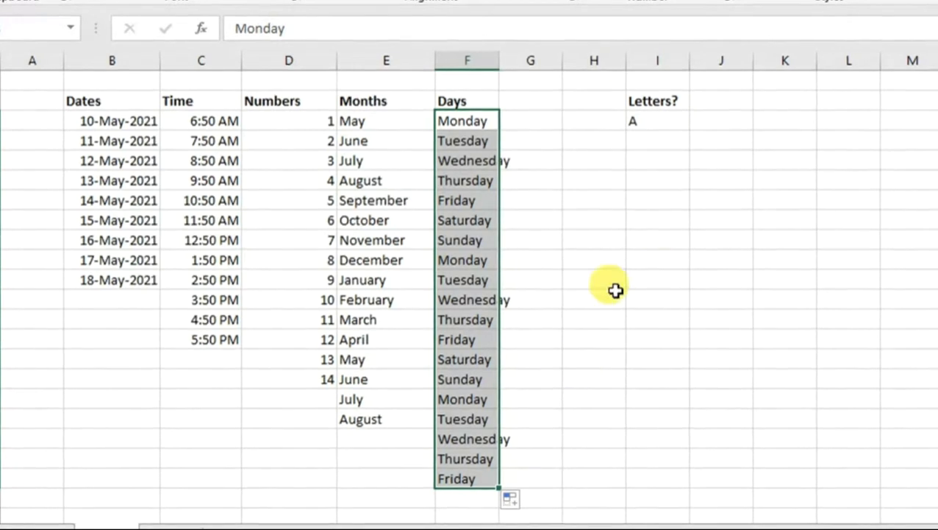
Step: Enter the letters B, C and D in the cells below A in the Letters? column
click(659, 116)
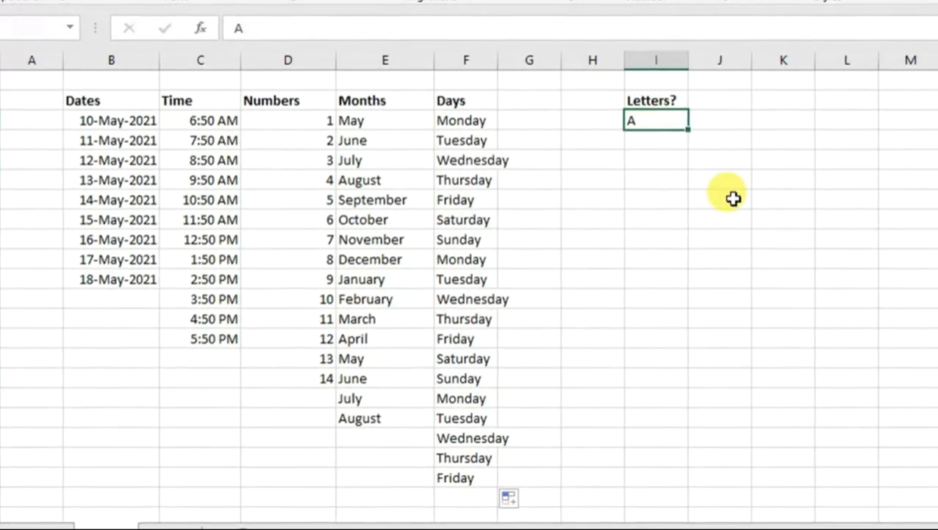
key(Return)
text(B)
key(Return)
text(C)
key(Return)
text(D)
key(Return)
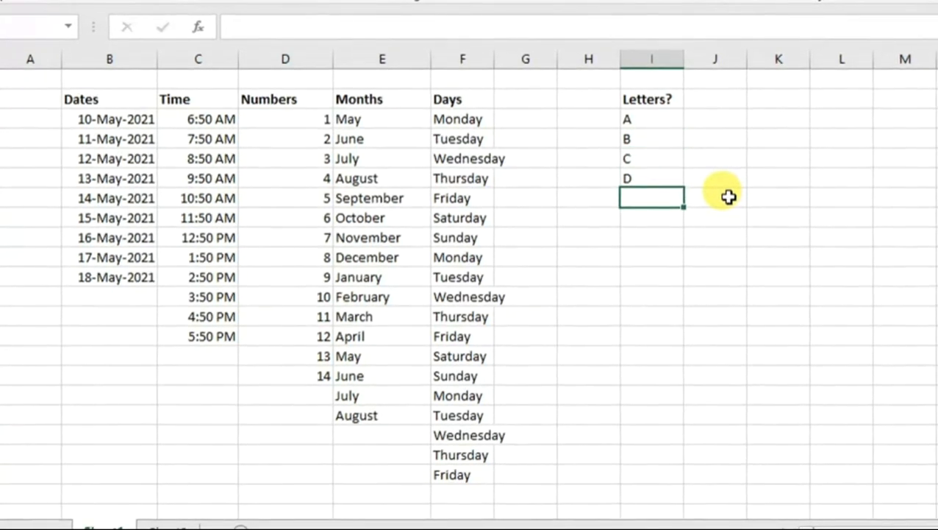
Step: Clear the letters B, C and D from cells I4 to I6
key(Up)
key(Up)
key(Up)
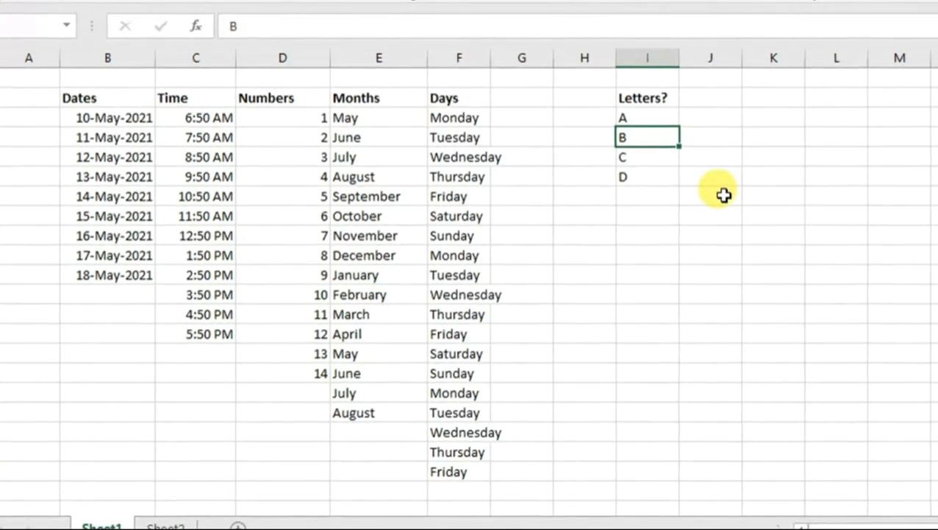
key(shift+Down)
key(shift+Down)
key(Delete)
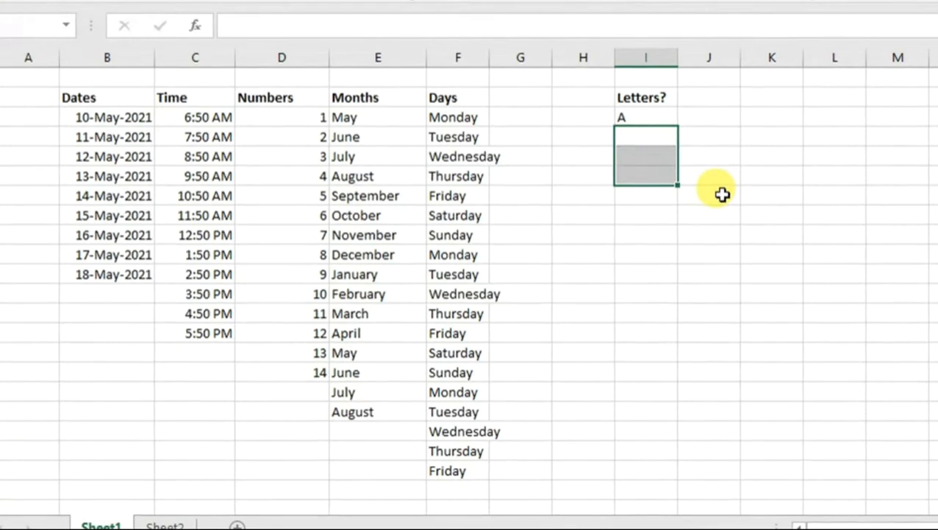
Step: Try to autofill the letter A from I3 down to I19, and undo the fill
key(Up)
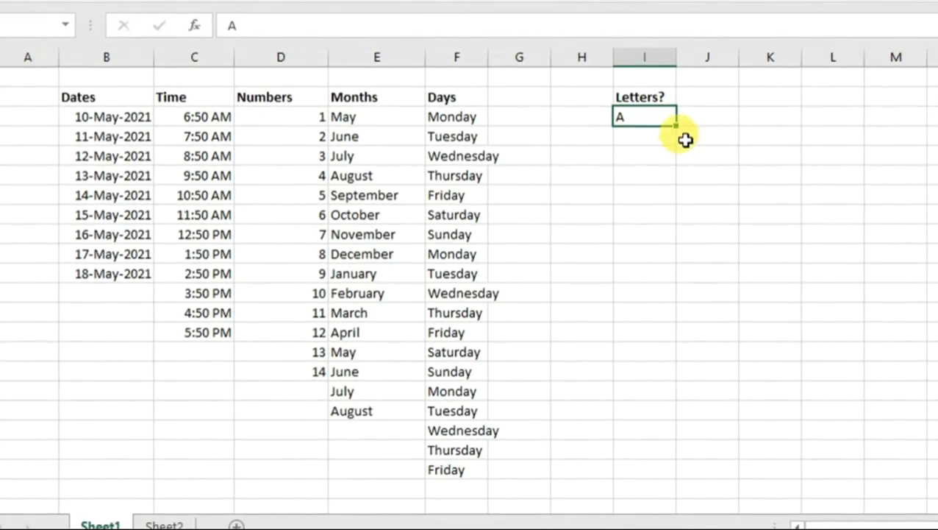
drag(676, 127, 654, 441)
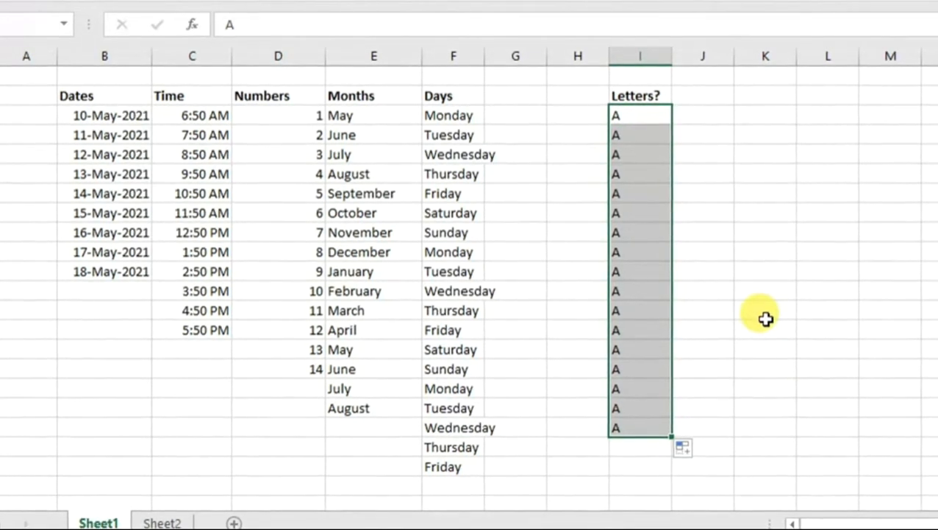
key(ctrl+z)
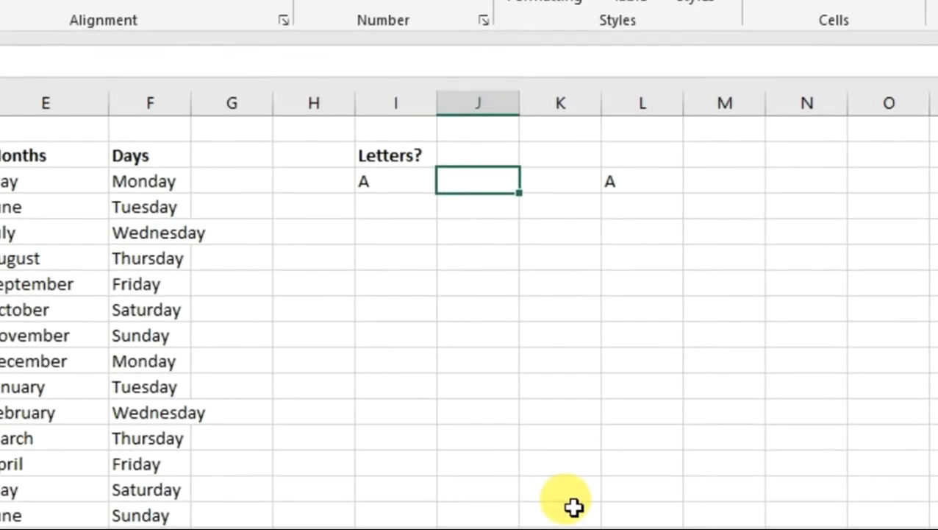
Step: Enter the formula =CHAR(ROW(C65)) in cell J3 to generate the letter A
text(=char)
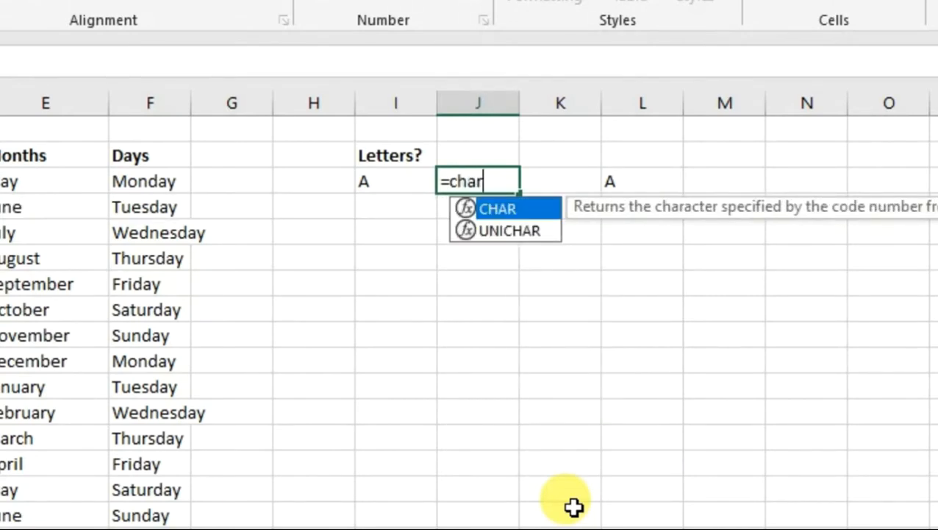
text(()
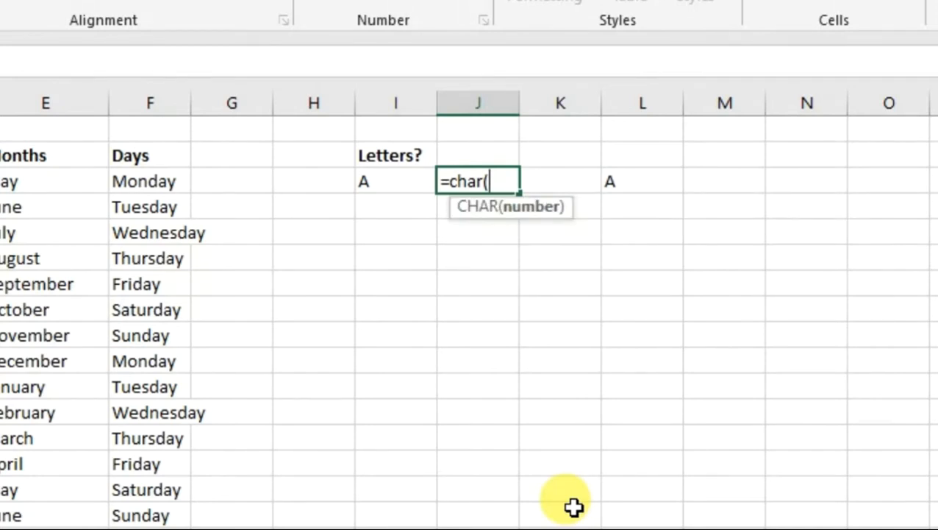
text(row)
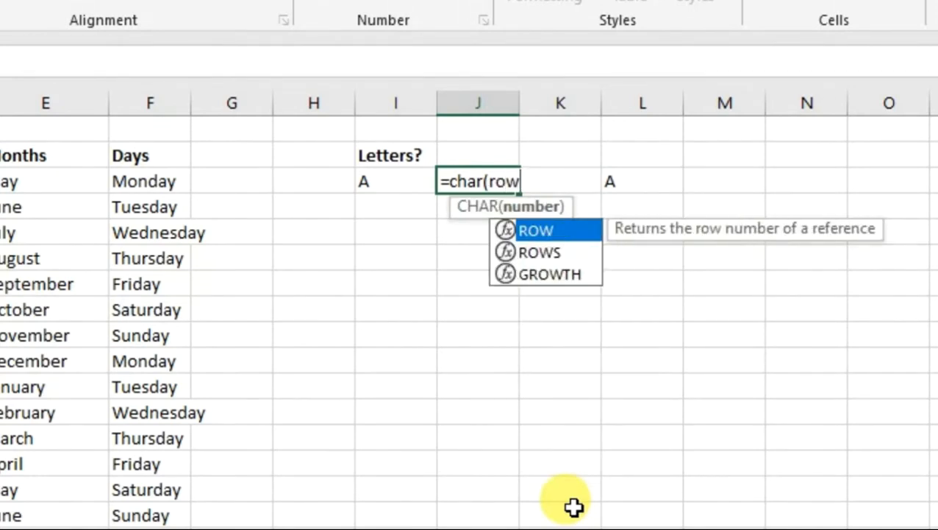
text(()
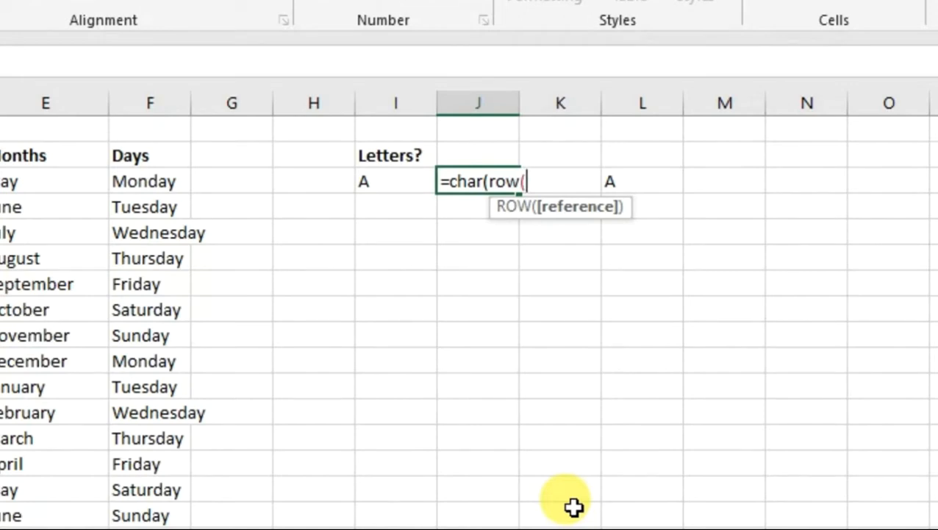
text(C)
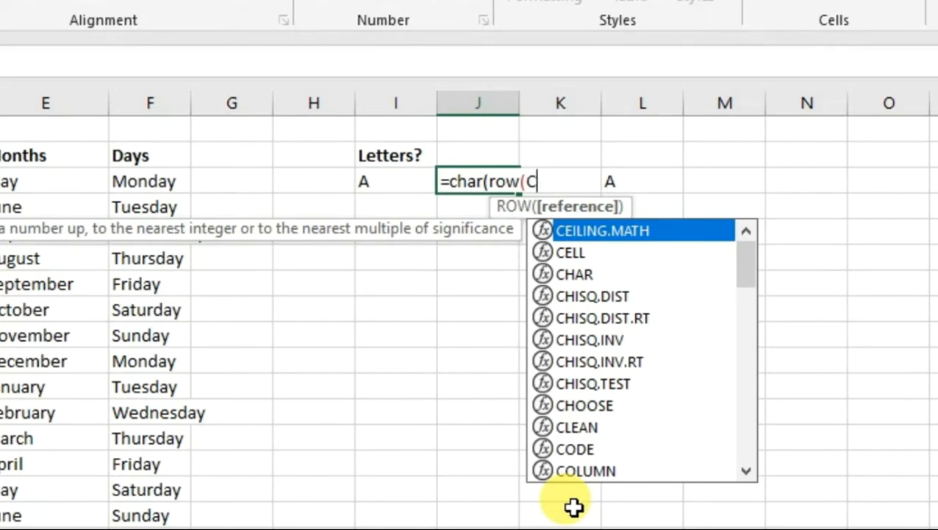
text(65)
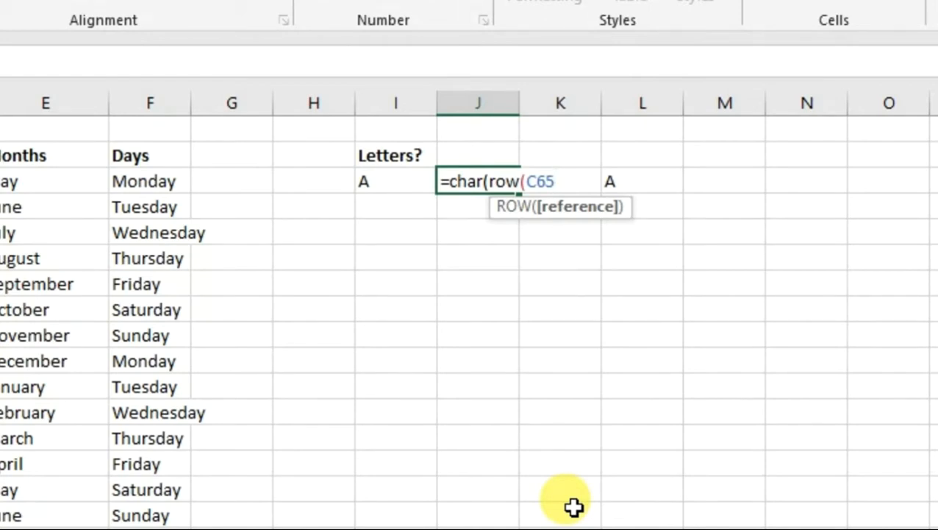
text())
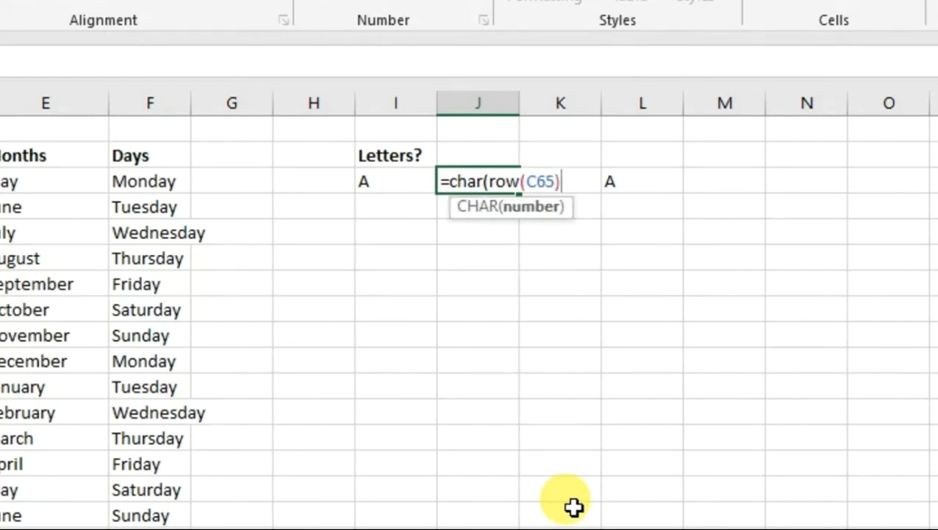
text())
key(Return)
key(Up)
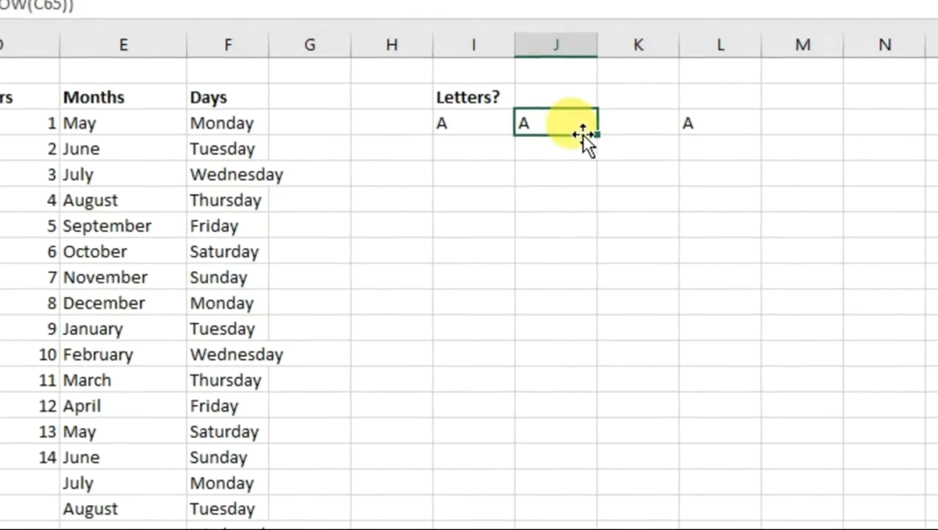
Step: Fill the CHAR formula from J3 down to J21 and check the formula behind the letter L
drag(540, 133, 523, 385)
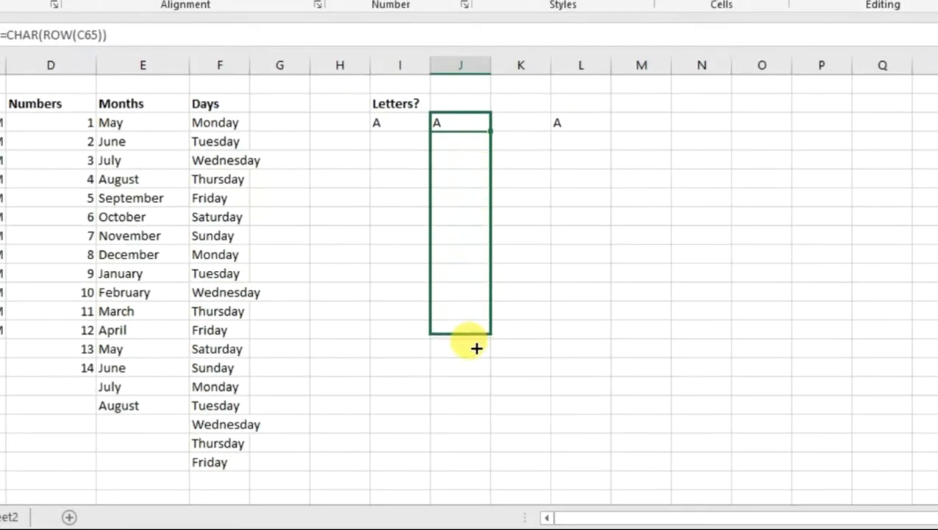
drag(477, 347, 478, 470)
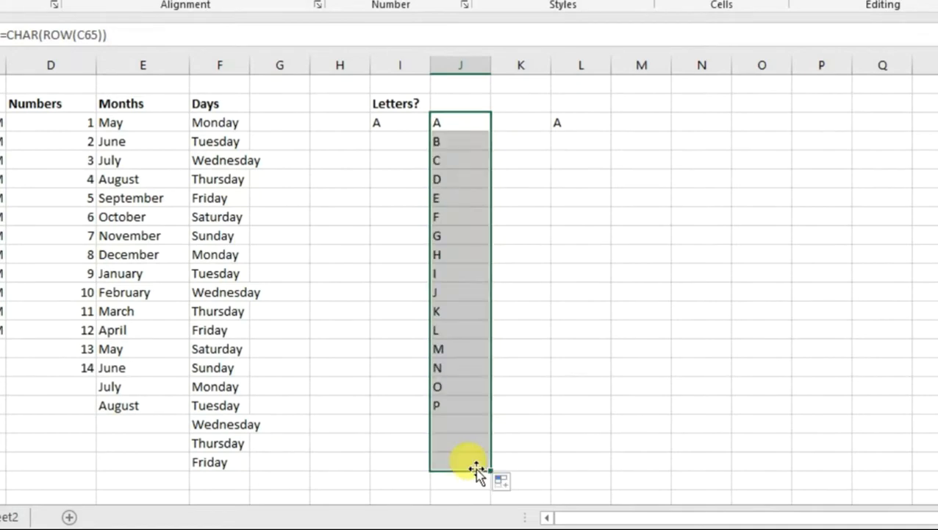
click(466, 328)
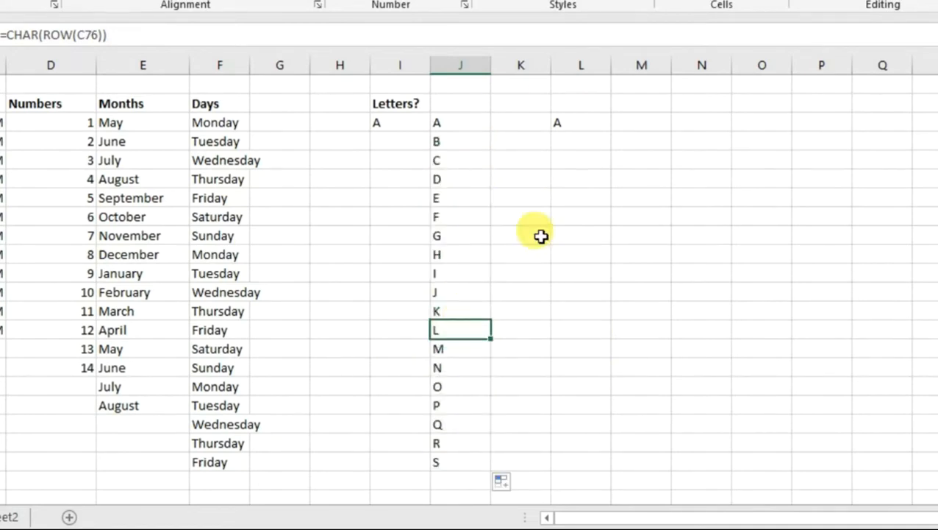
Step: Change the formula in J3 to =CHAR(ROW(D65)) and refill it down the column to J21
click(457, 119)
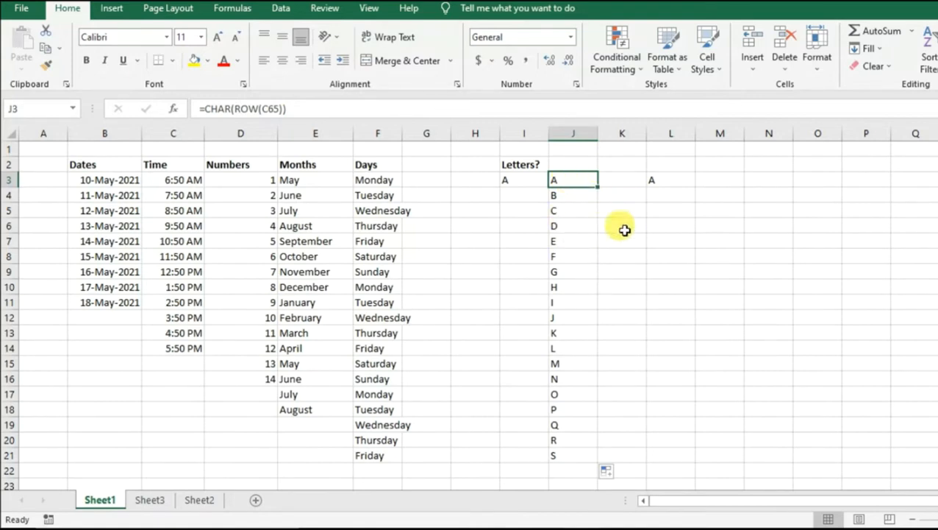
click(263, 109)
text(D)
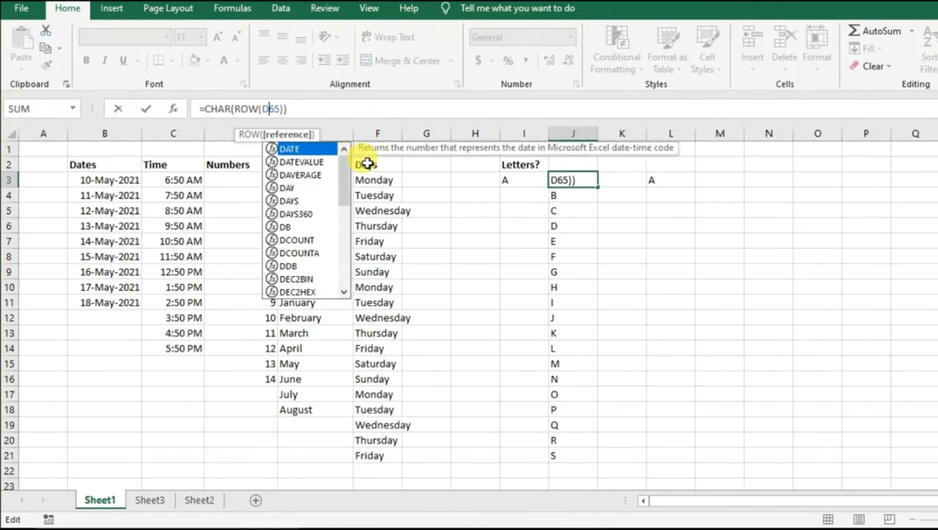
key(Return)
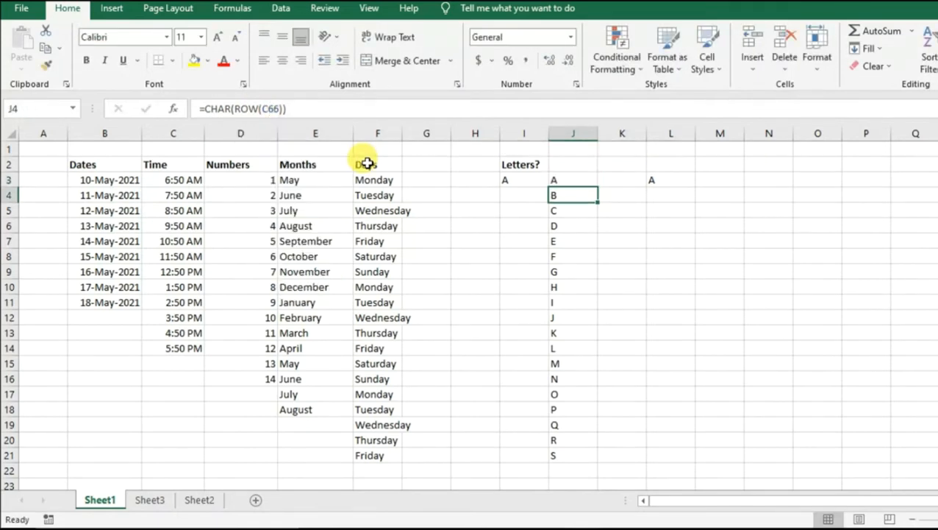
key(Up)
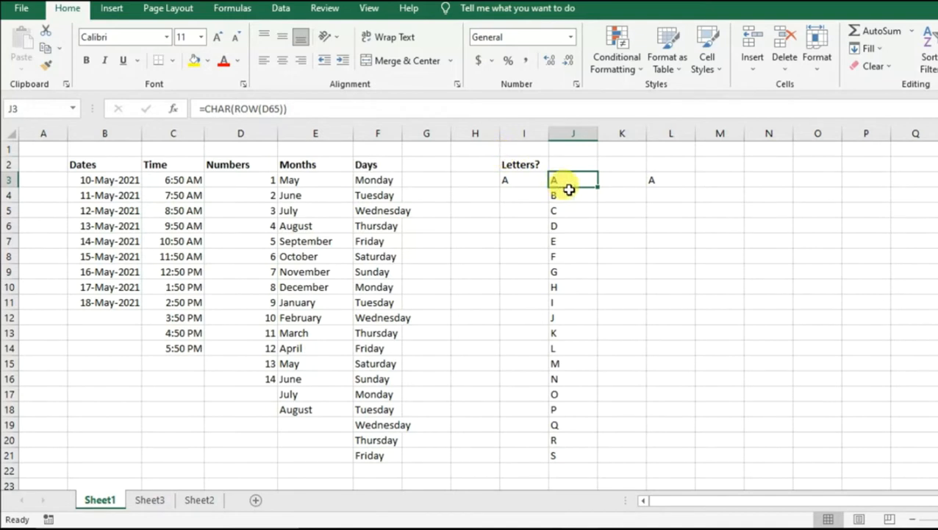
double_click(598, 186)
click(572, 182)
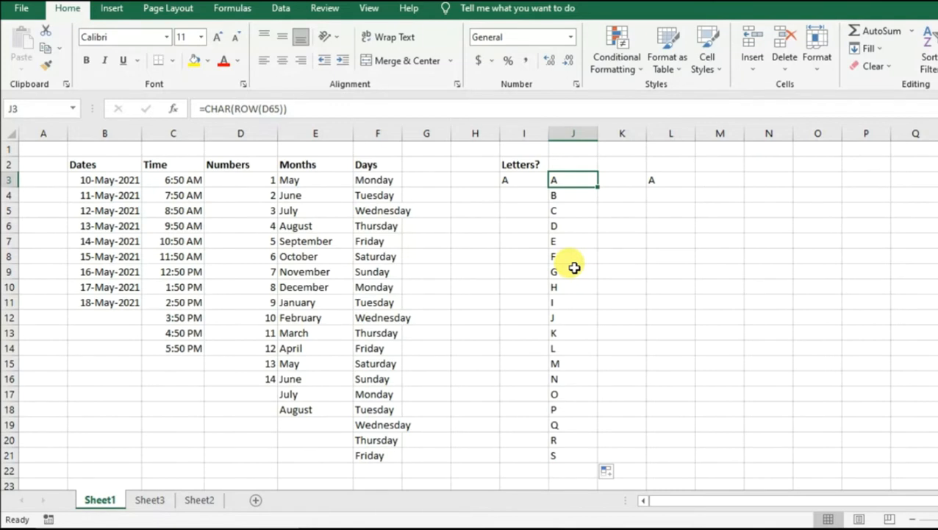
Step: Examine how the row reference changes in the CHAR formulas down column J, from the letter A to the letter S
key(Down)
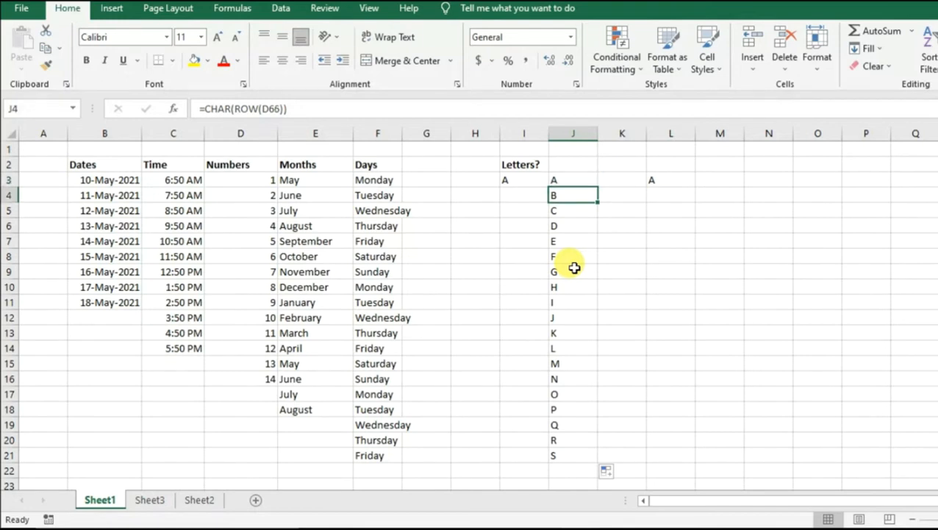
key(Down)
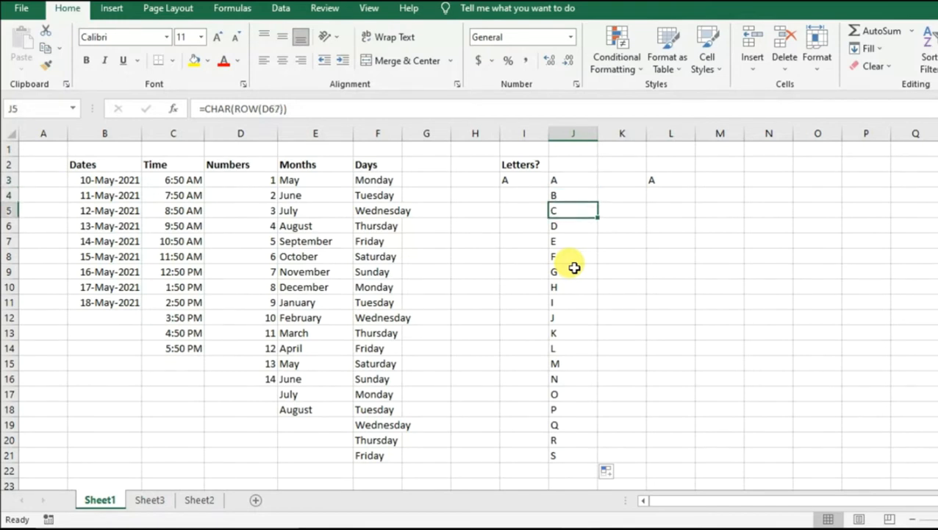
key(Down)
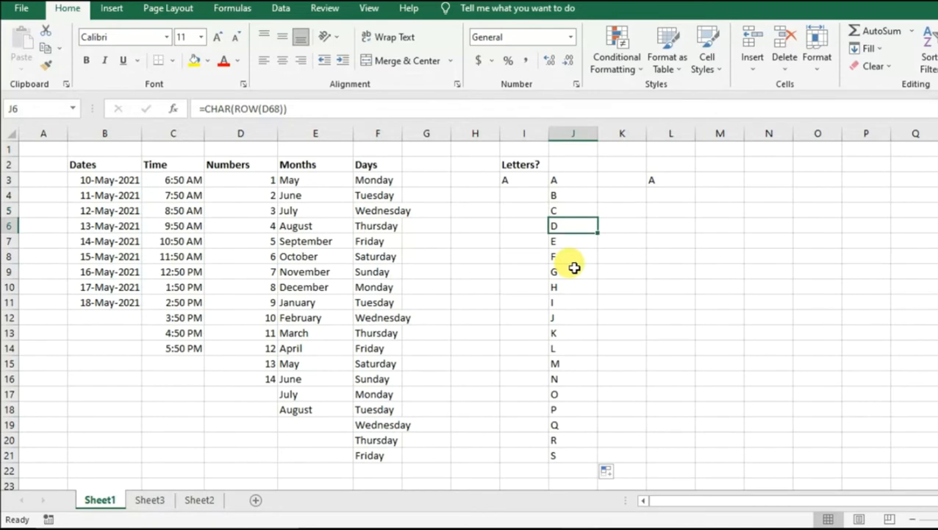
key(Up)
key(Up)
key(Up)
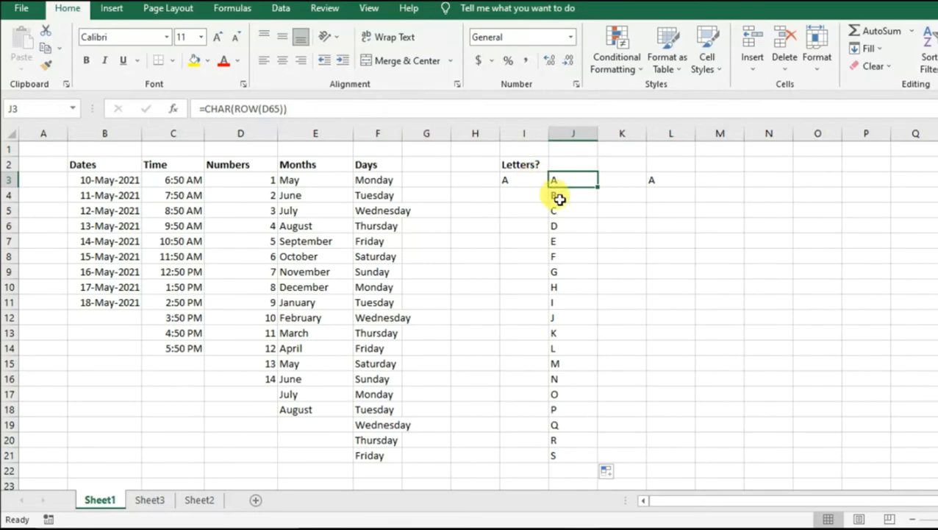
click(564, 451)
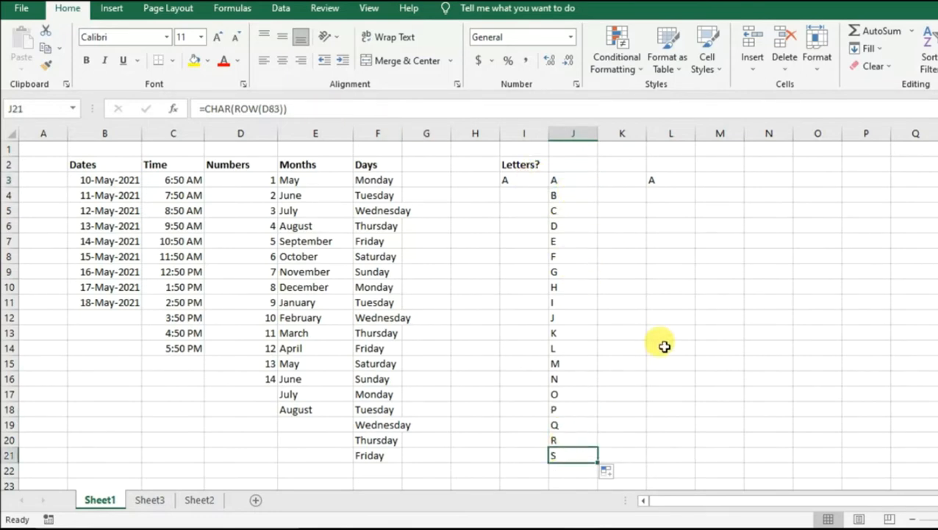
key(ctrl+Up)
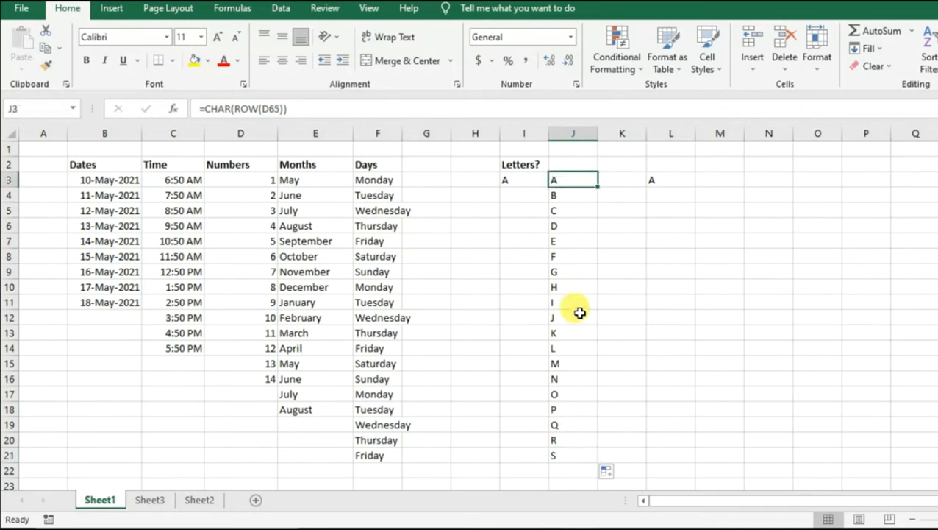
click(243, 176)
click(115, 182)
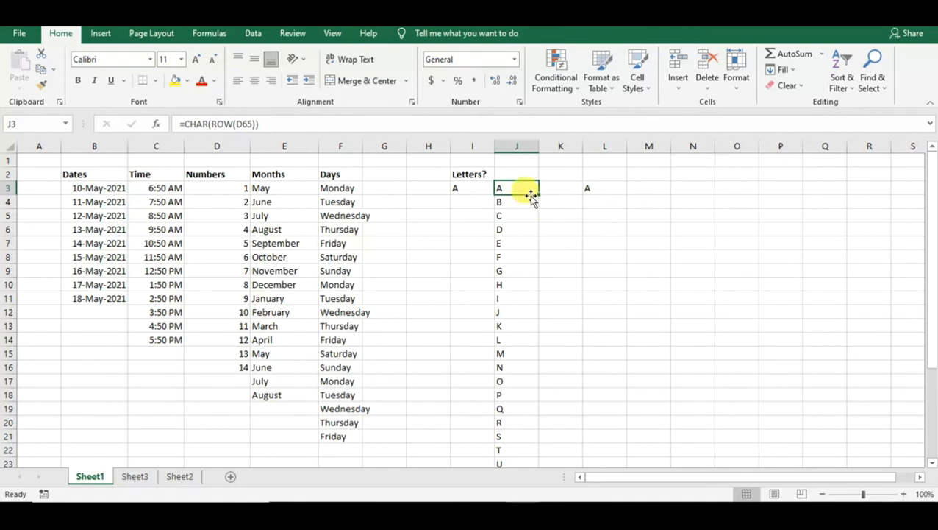
key(Down)
key(Down)
key(Down)
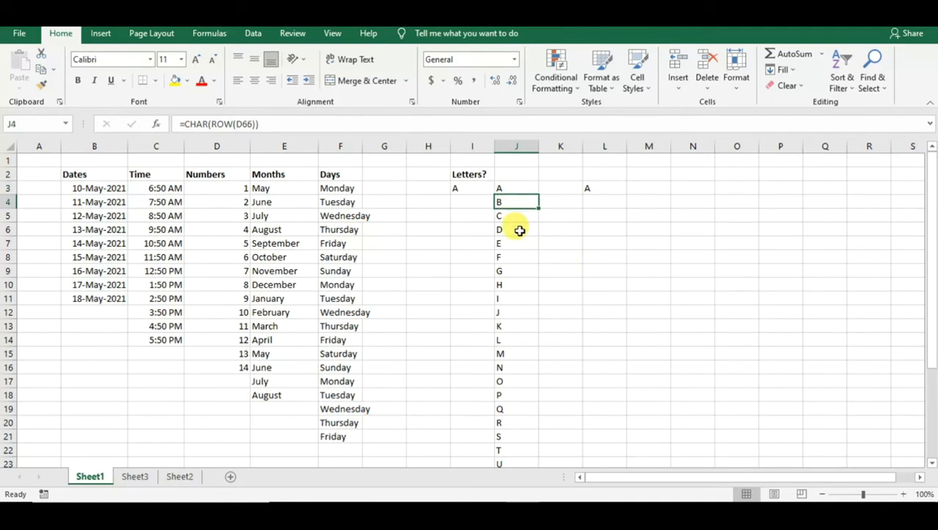
key(Up)
key(Up)
key(Up)
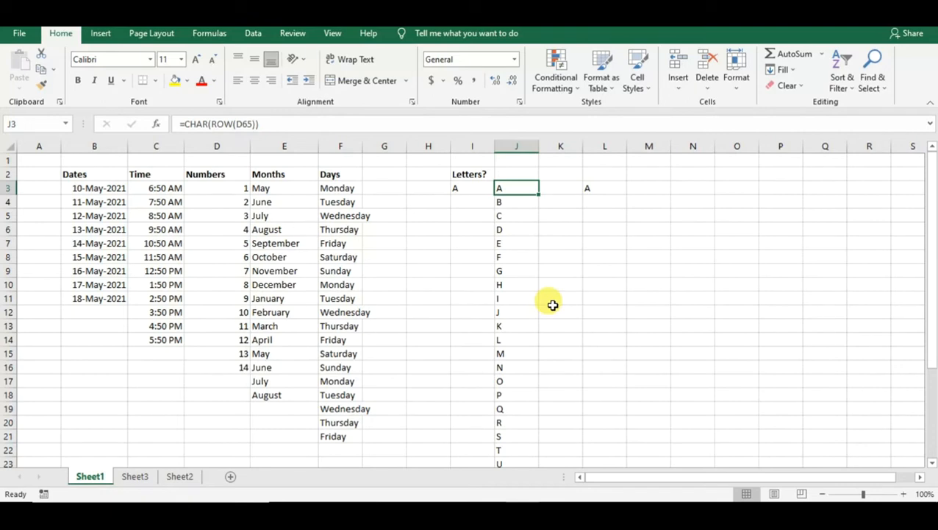
Step: Copy the letter series in J3:J28 and paste it over itself as values to replace the formulas
key(ctrl+shift+Down)
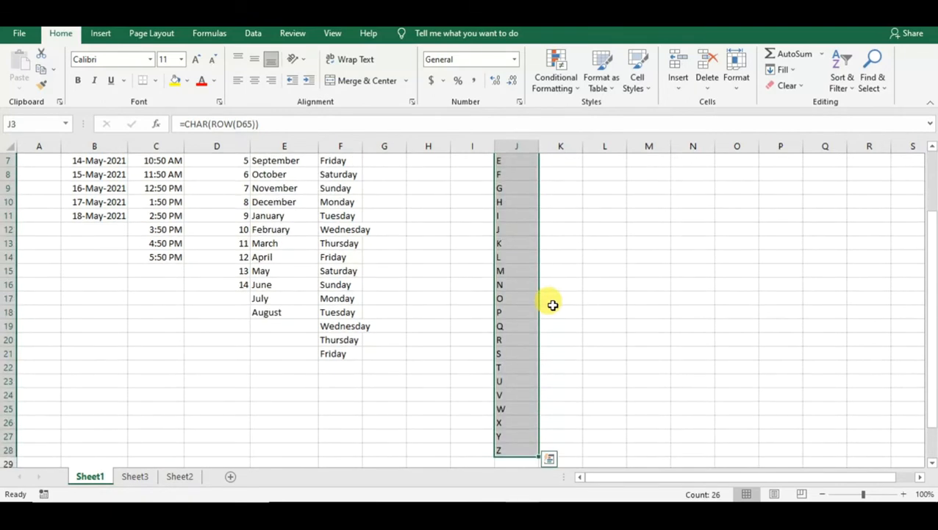
right_click(513, 324)
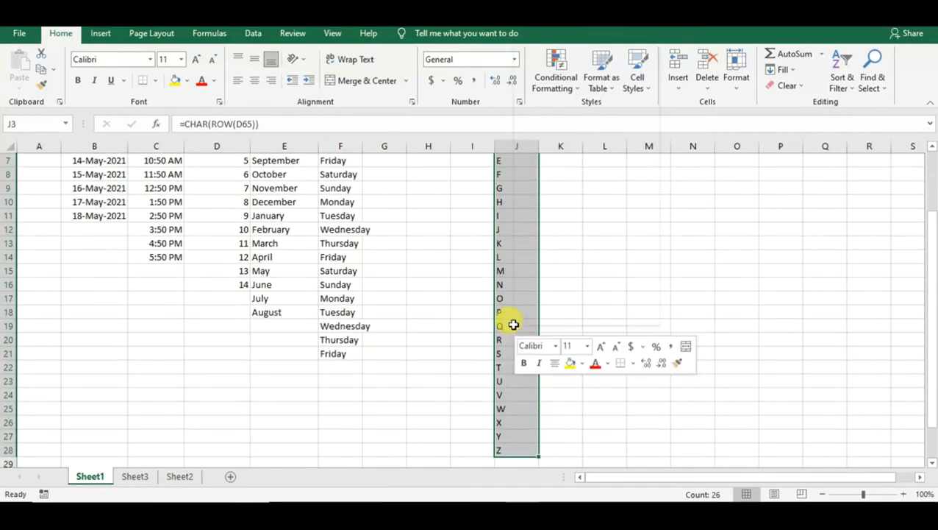
click(574, 37)
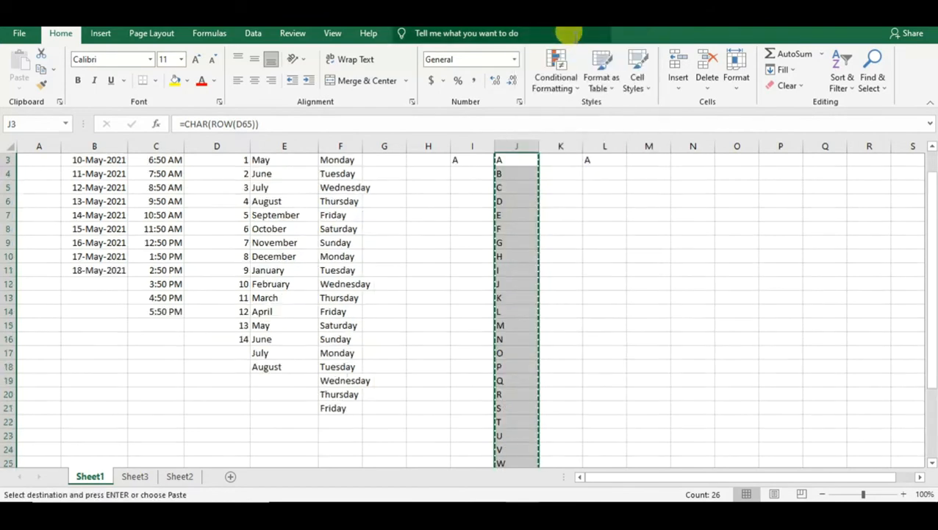
scroll(530, 265, up, 1)
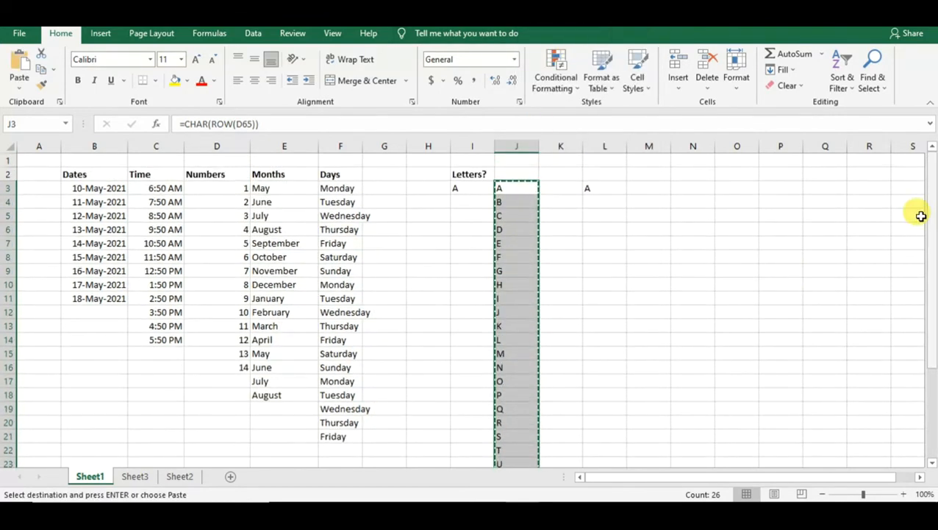
right_click(518, 245)
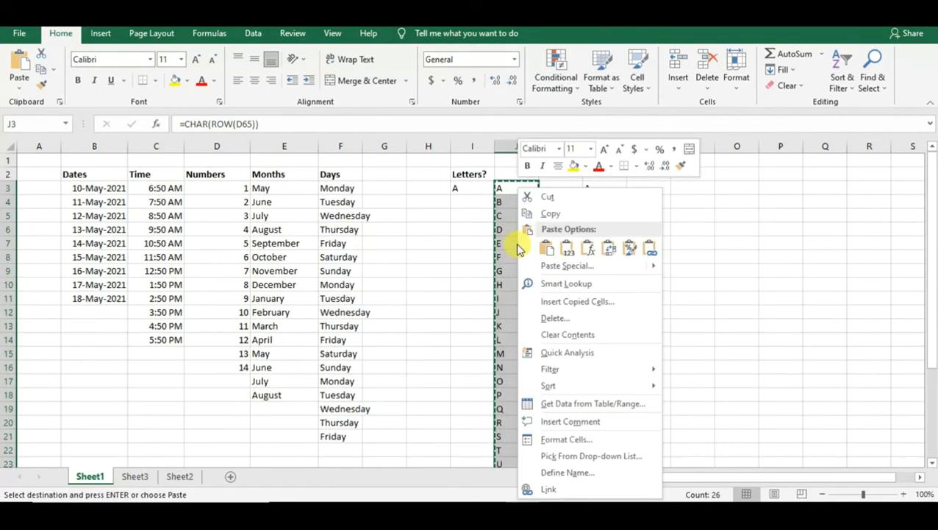
click(548, 249)
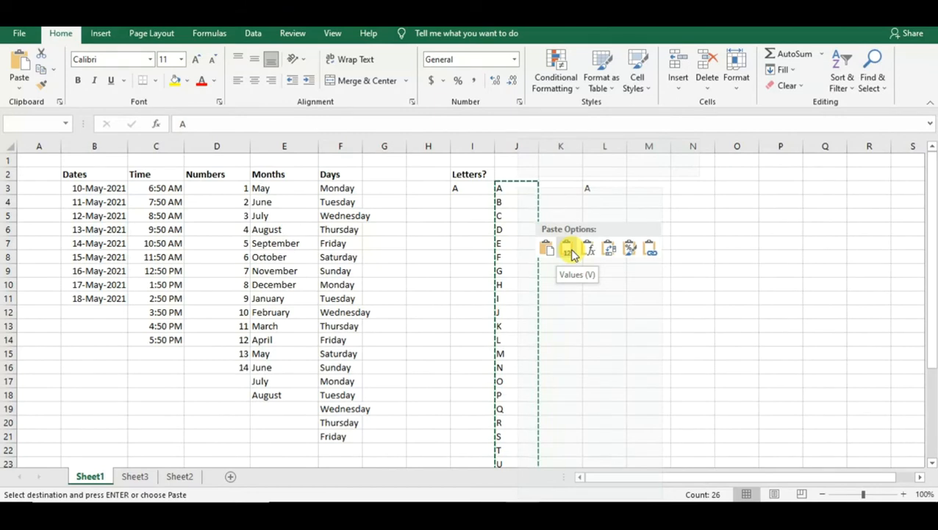
click(572, 252)
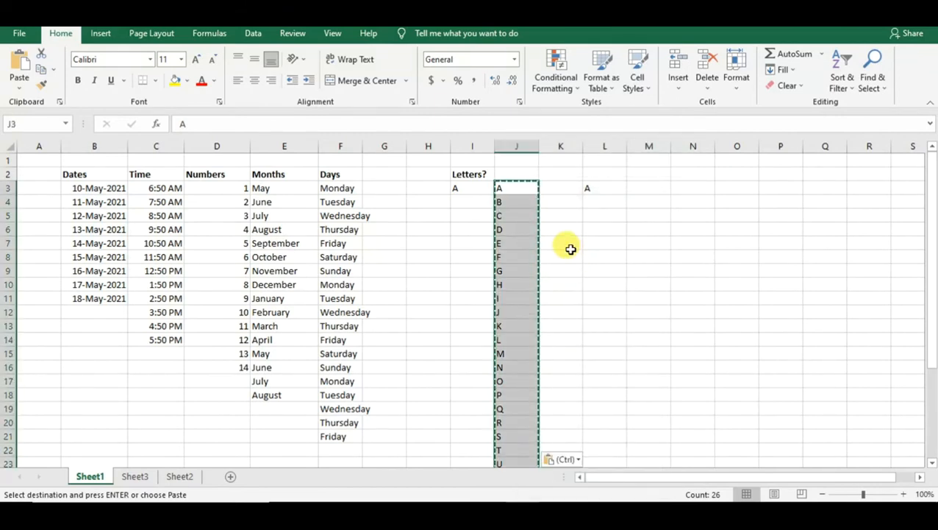
Step: Check the contents of the cells from J3 to J8 for plain letters instead of formulas
key(Down)
key(Down)
key(Up)
key(Up)
key(Up)
key(Down)
key(Down)
key(Down)
key(Down)
key(Down)
key(Down)
key(ctrl)
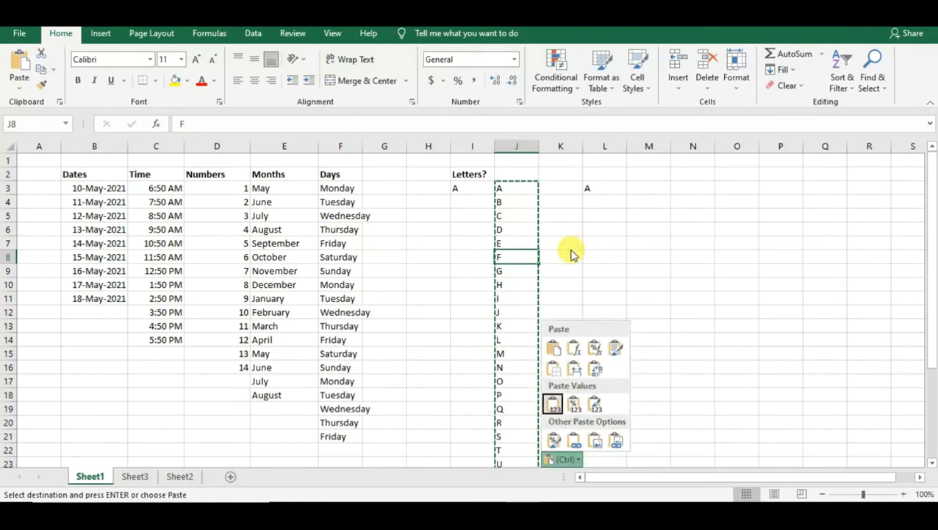
key(Escape)
click(523, 211)
Step: Select the letters in J3:J28 and open the custom lists editor from the advanced Excel options
click(505, 189)
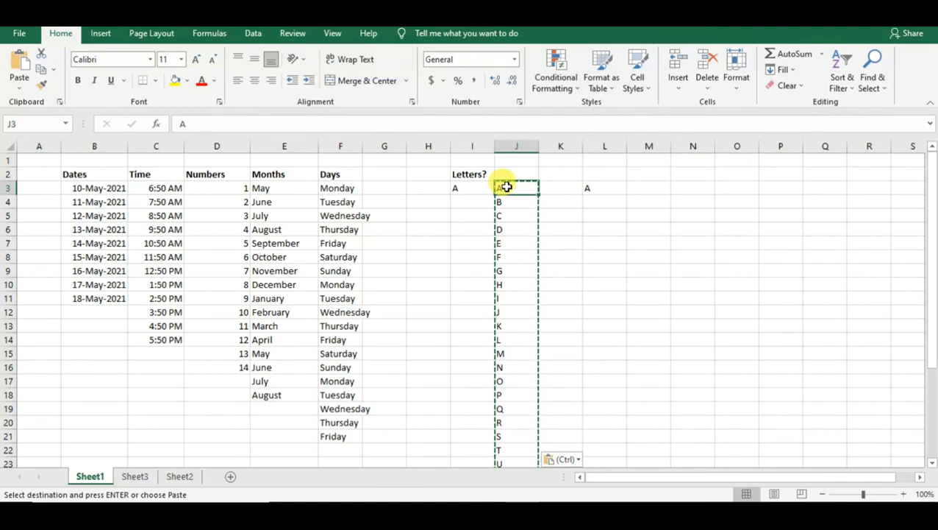
key(ctrl+shift+Down)
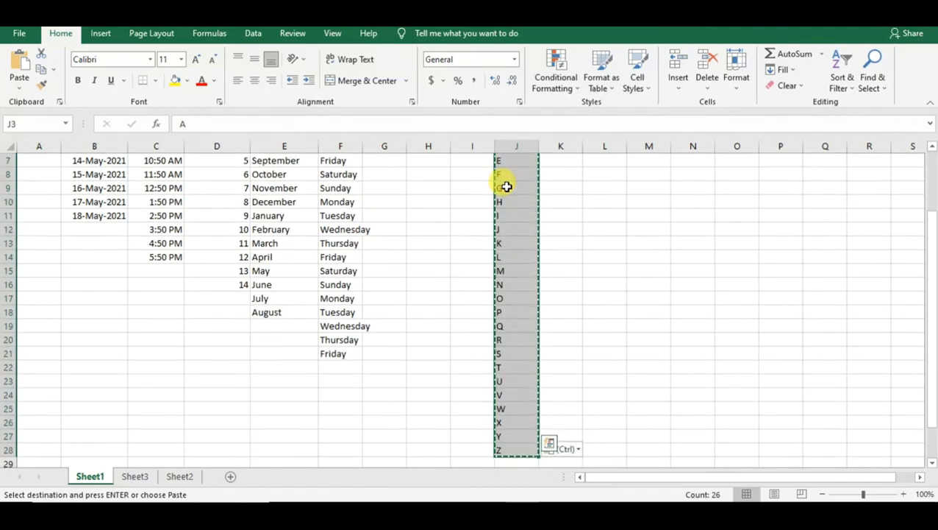
click(20, 35)
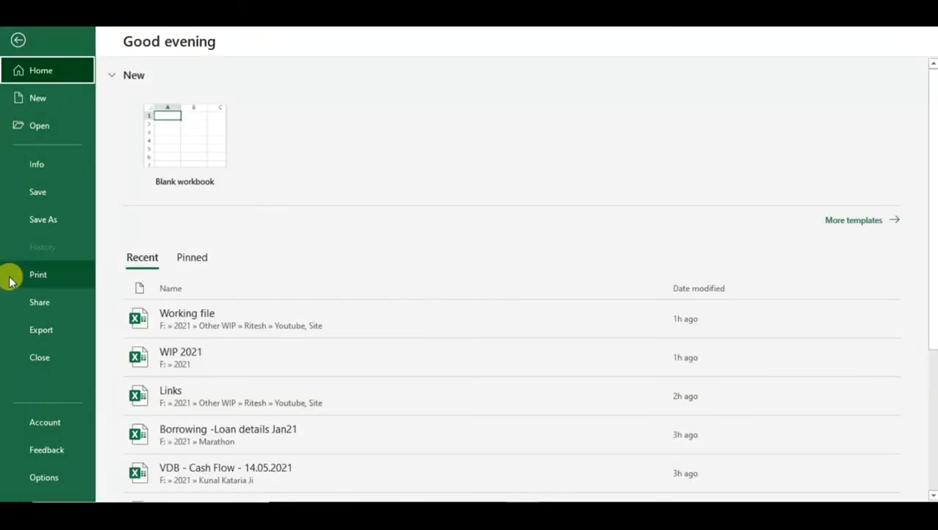
click(22, 474)
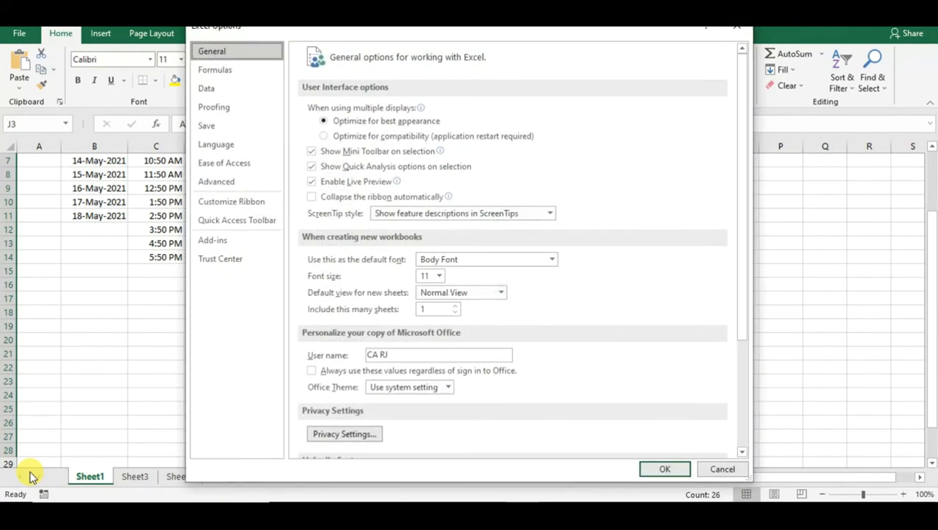
click(210, 184)
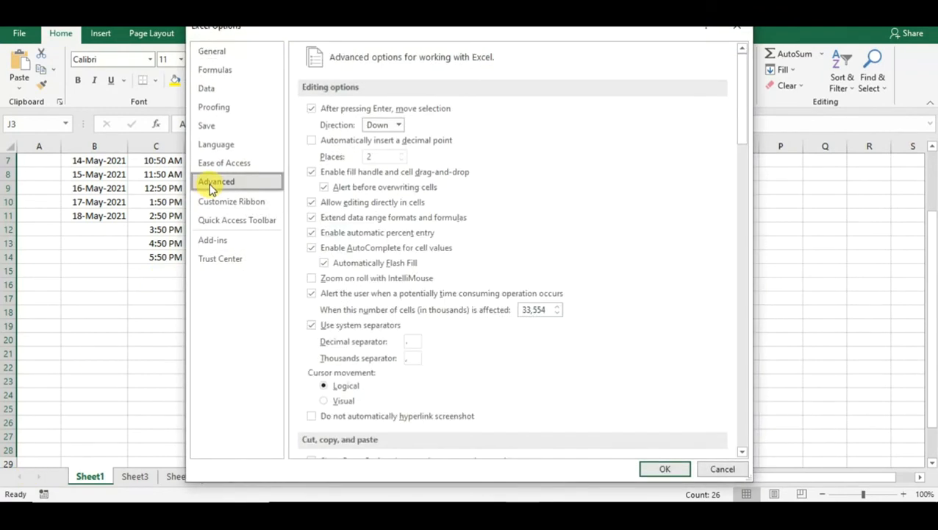
drag(739, 115, 727, 465)
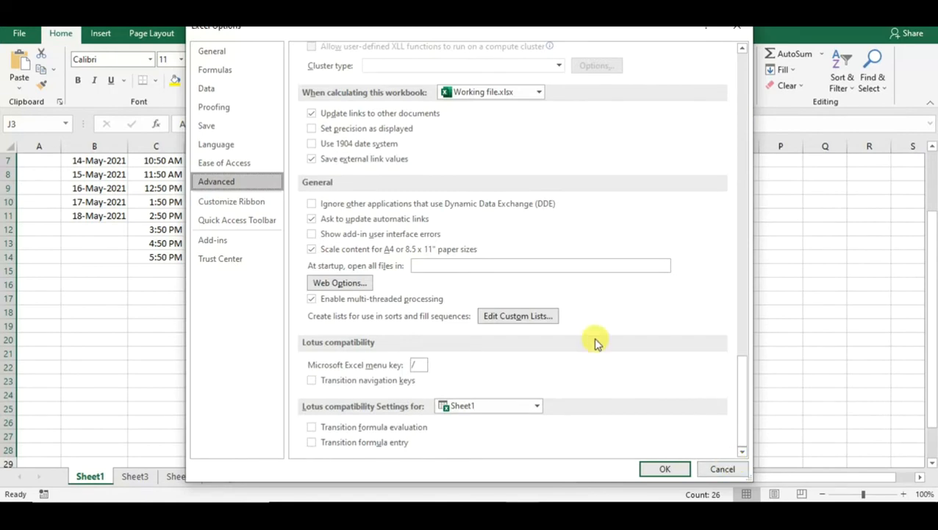
click(526, 321)
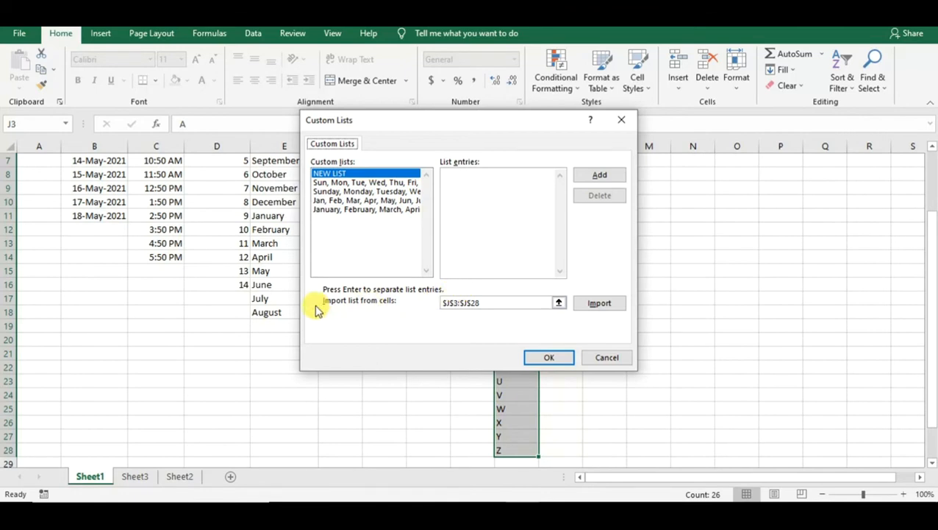
Step: Import the letters A to Z from $J$3:$J$28 as a new custom list and accept the options
drag(450, 124, 242, 113)
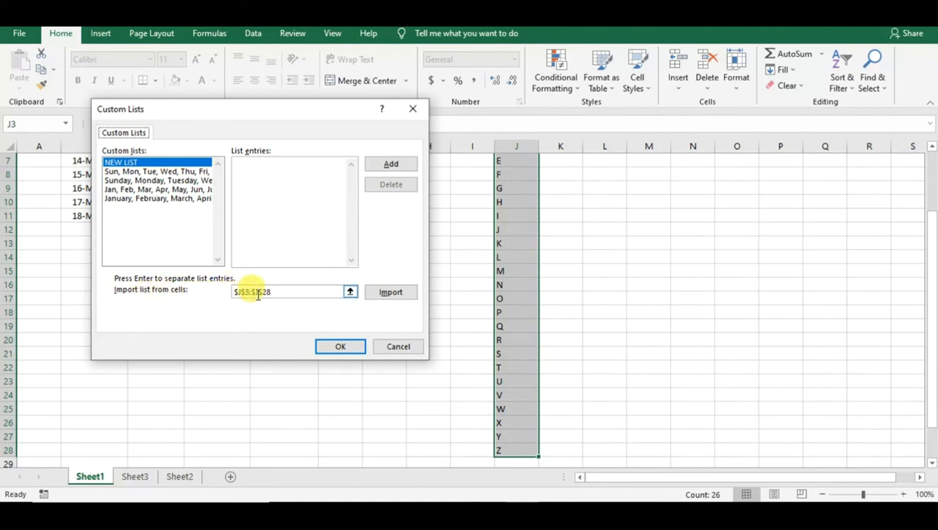
click(390, 296)
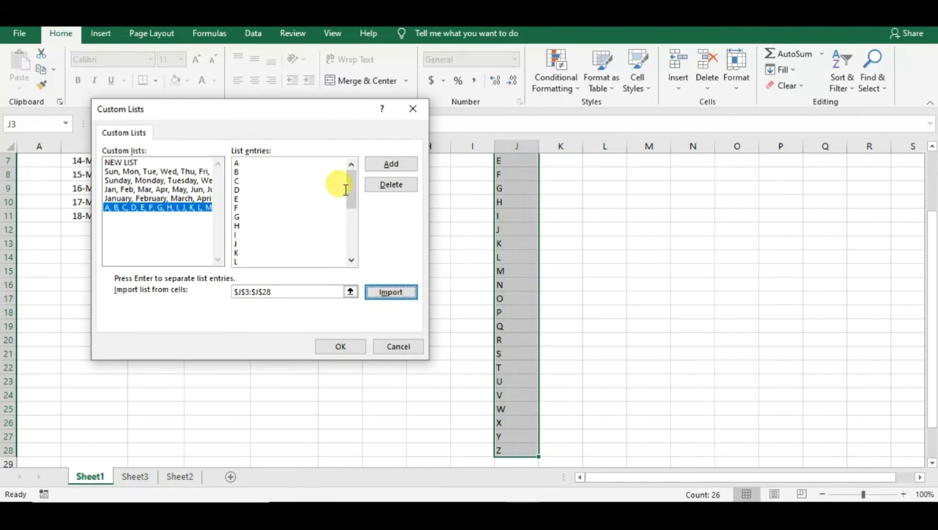
drag(356, 191, 356, 268)
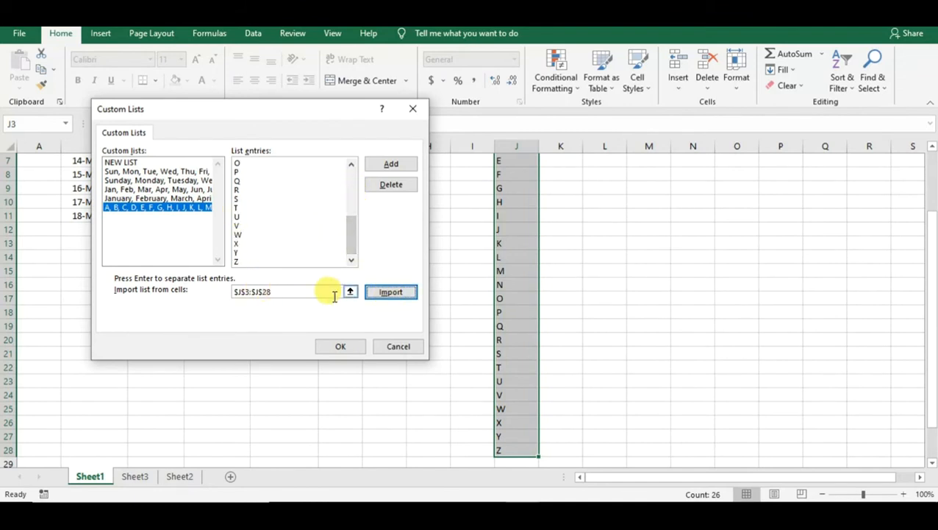
click(341, 347)
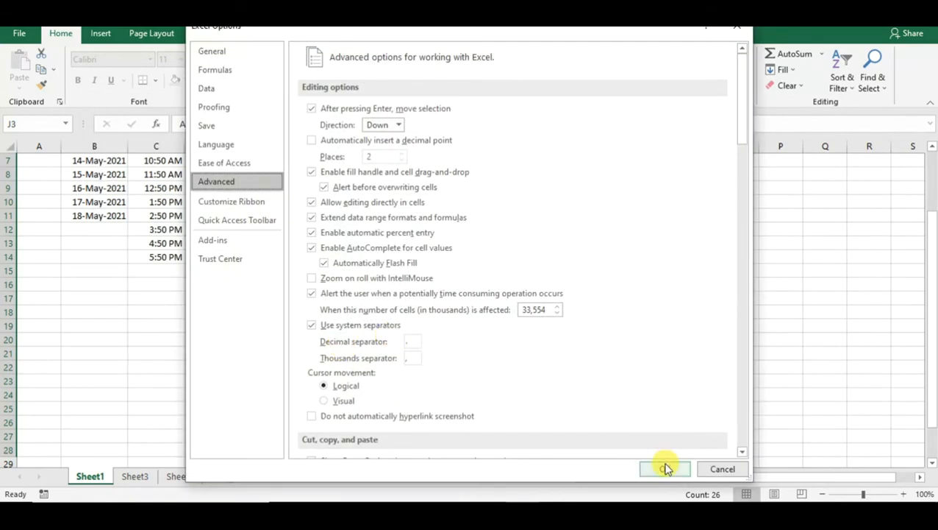
click(665, 469)
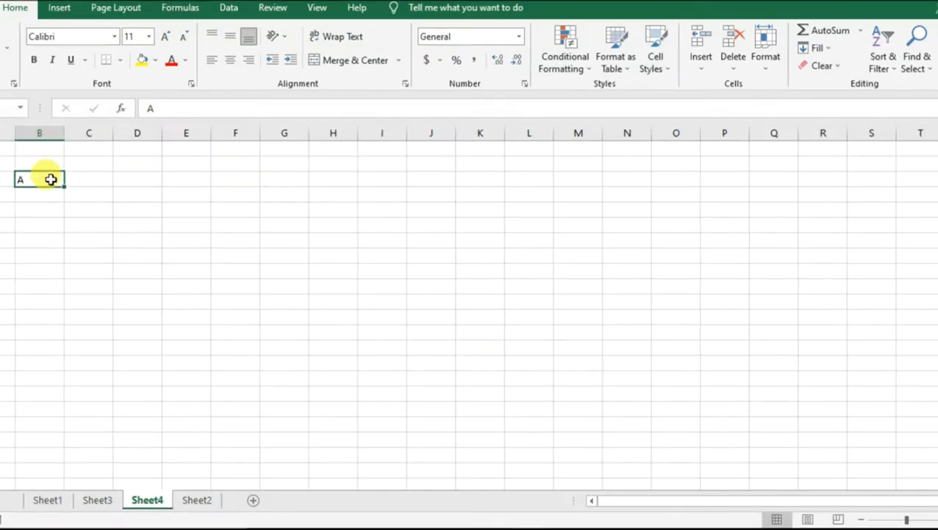
Step: Autofill the letter A in B3 of Sheet4 down the column to Z
double_click(50, 178)
key(Return)
click(54, 178)
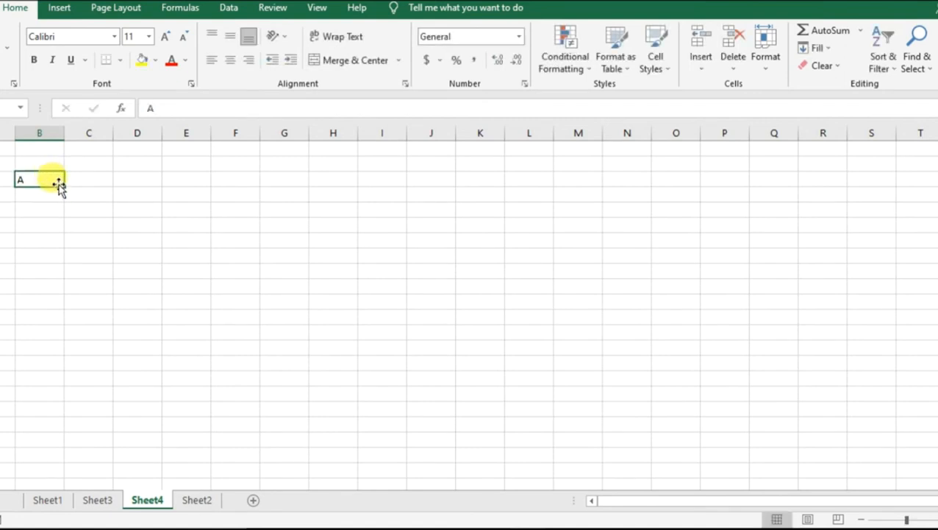
drag(64, 187, 54, 475)
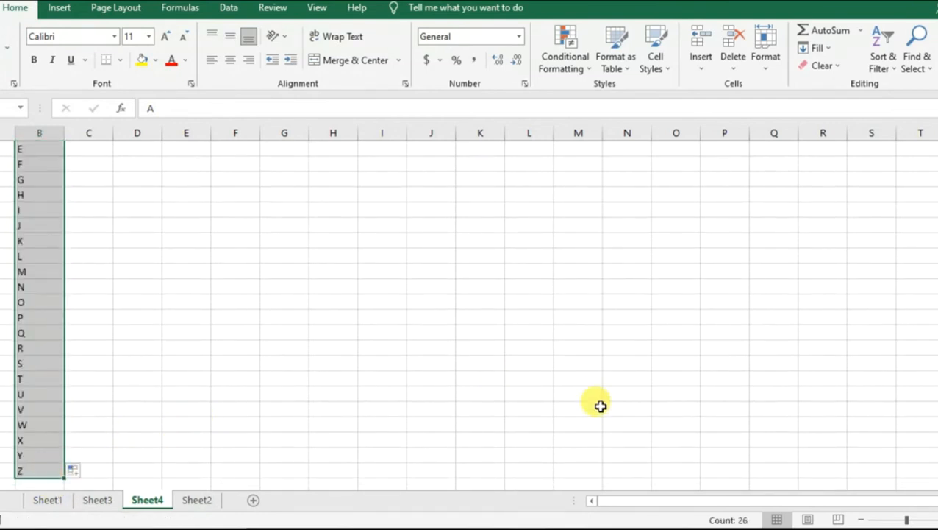
scroll(922, 373, up, 2)
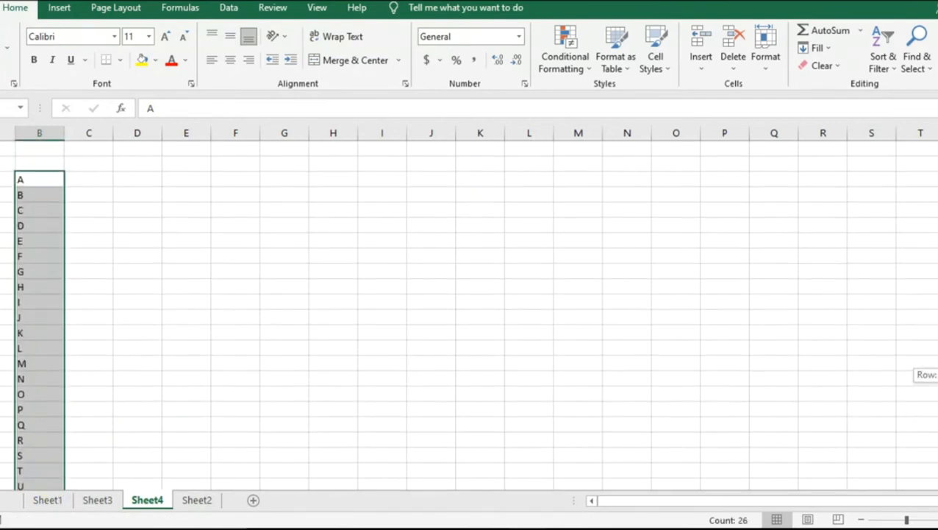
click(42, 179)
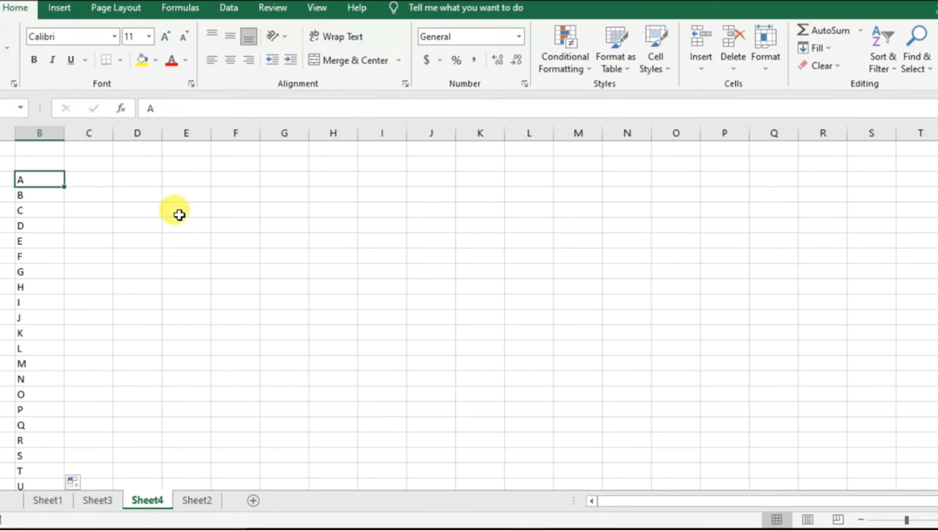
Step: Autofill letters across the rows from E in B7 to G7 and from A in B3 to J3
click(28, 239)
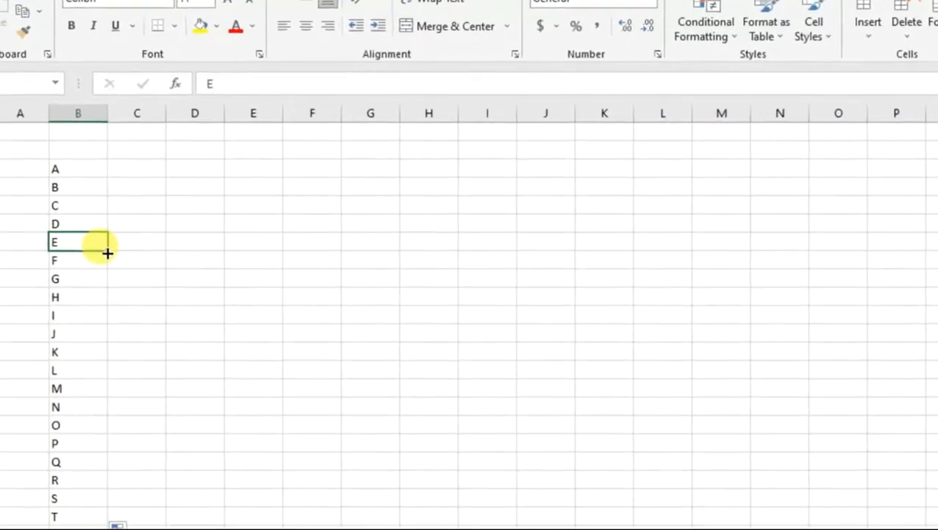
drag(160, 256, 559, 249)
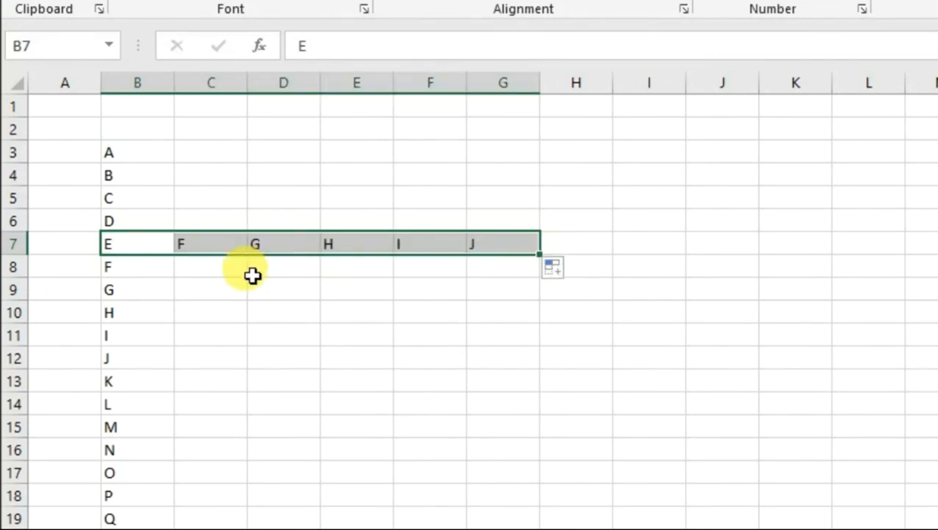
click(124, 146)
drag(176, 163, 769, 153)
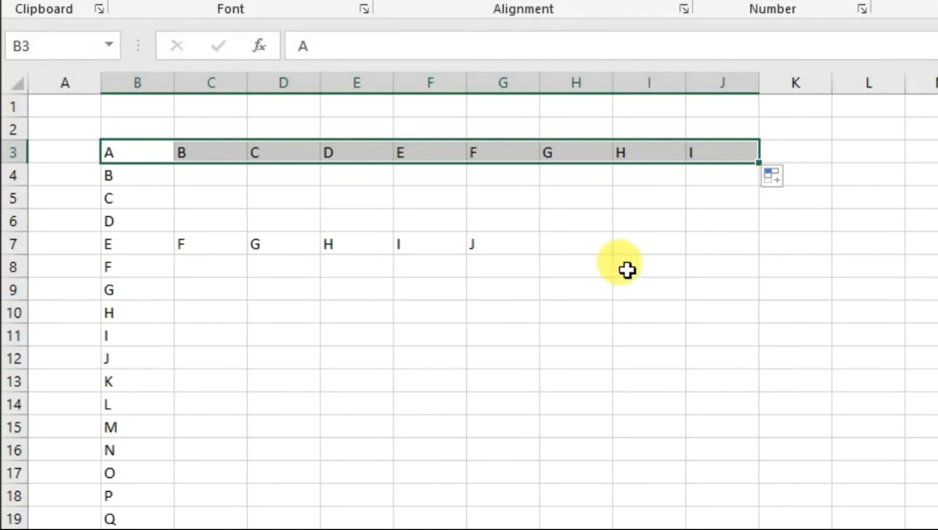
Step: Enter K in cell L3 and autofill the letter series down to L15
click(882, 147)
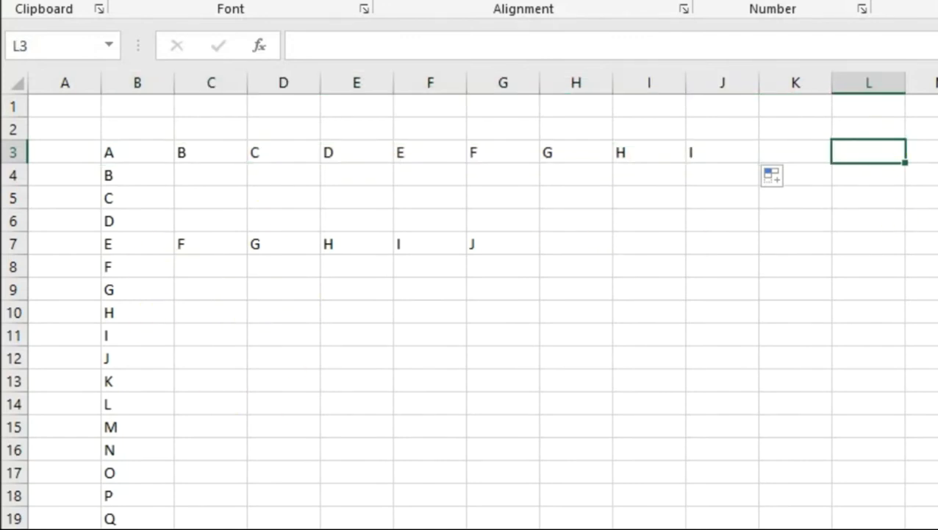
text(K)
key(Return)
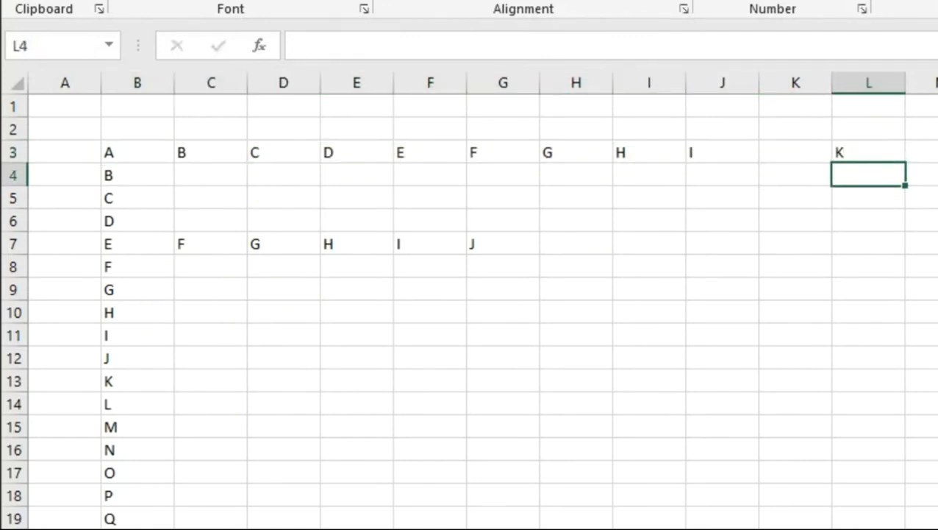
click(865, 153)
drag(911, 163, 894, 440)
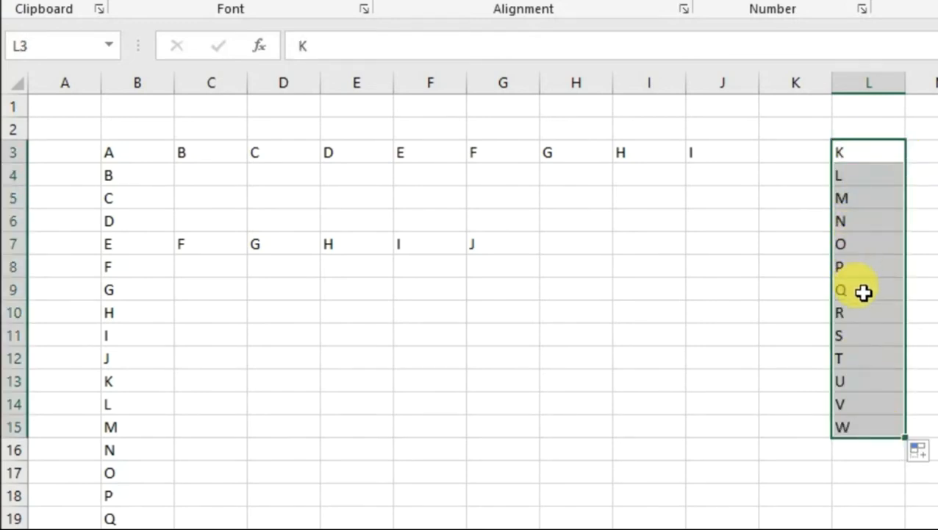